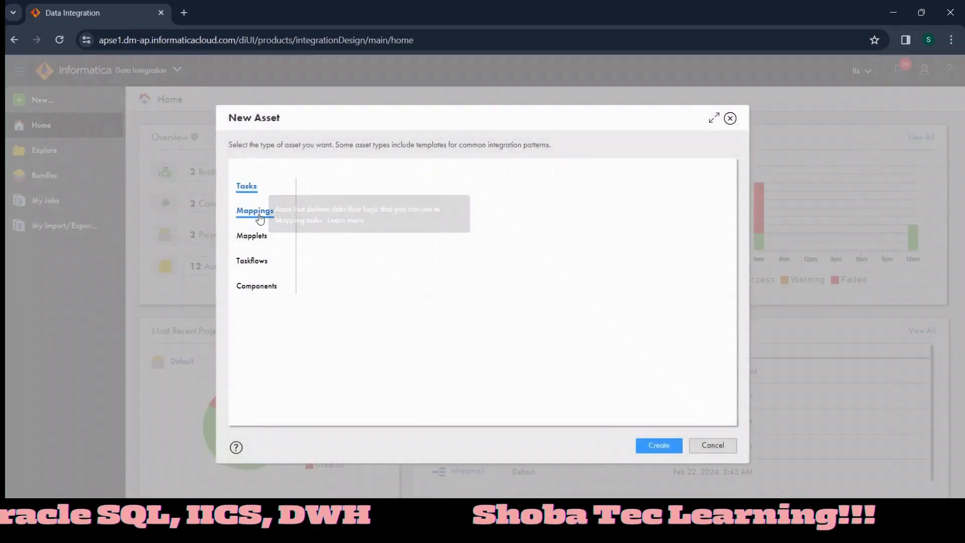
Create a new mapping asset and name it m_sorter_trans.
left_click(260, 213)
left_click(658, 445)
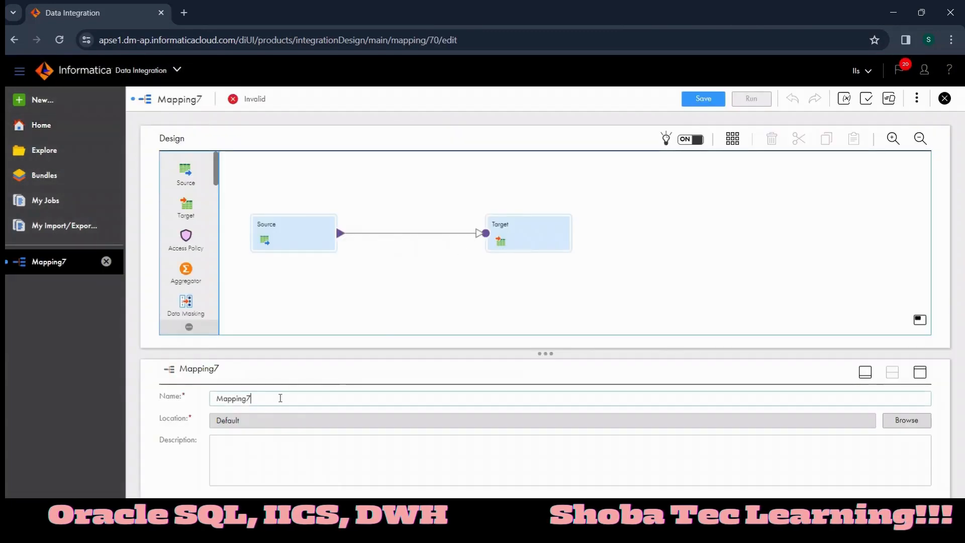
double_click(280, 399)
type("m_")
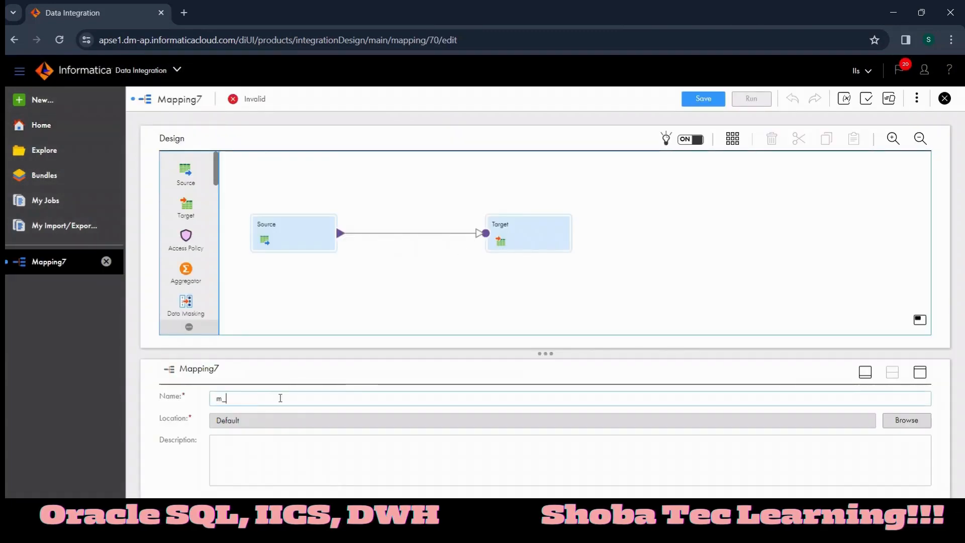
type("sor")
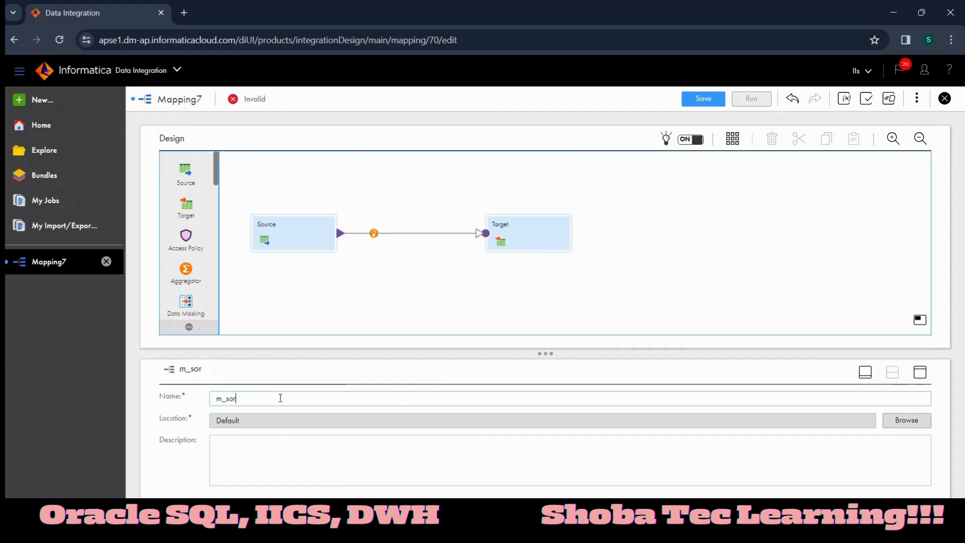
type("ter_trans")
Set the Source transformation's connection to Oracle_src (Oracle).
left_click(278, 247)
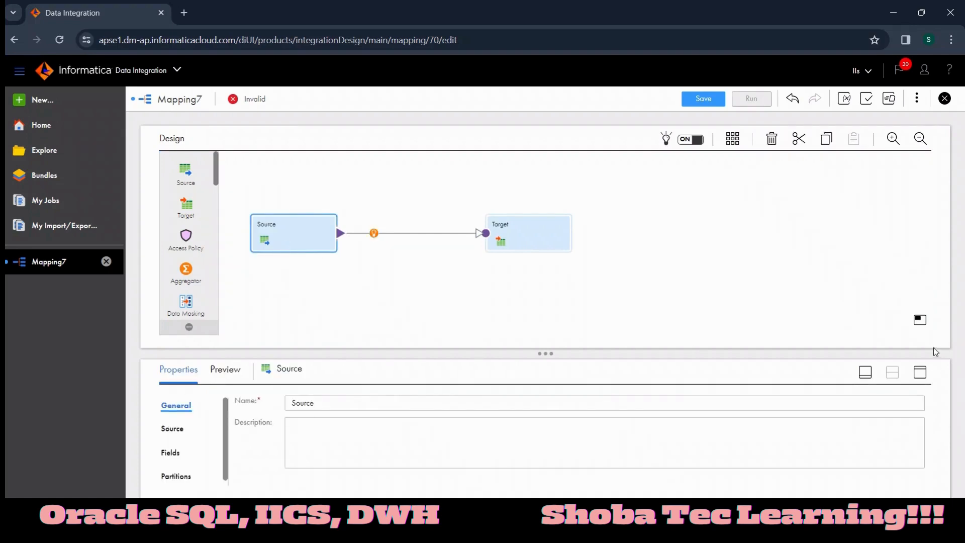
left_click(917, 372)
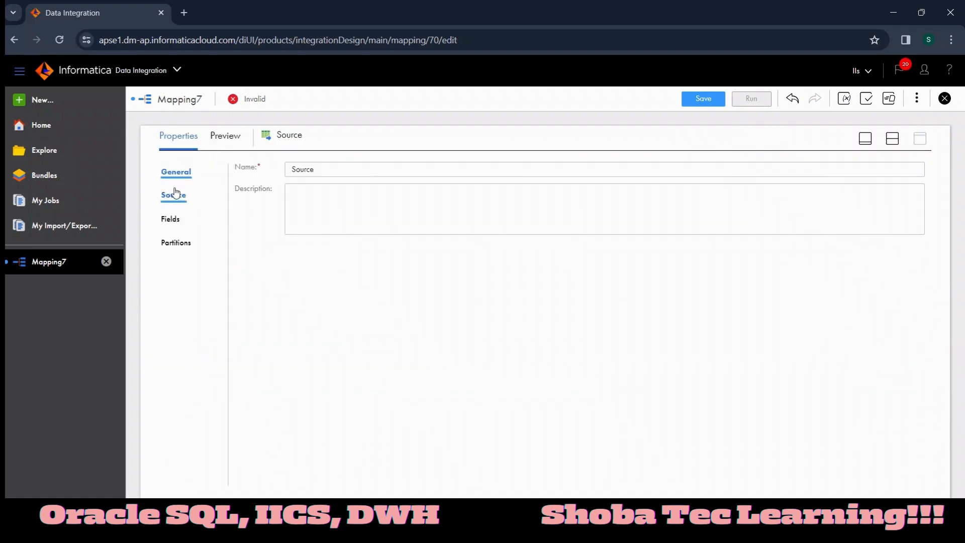
left_click(173, 195)
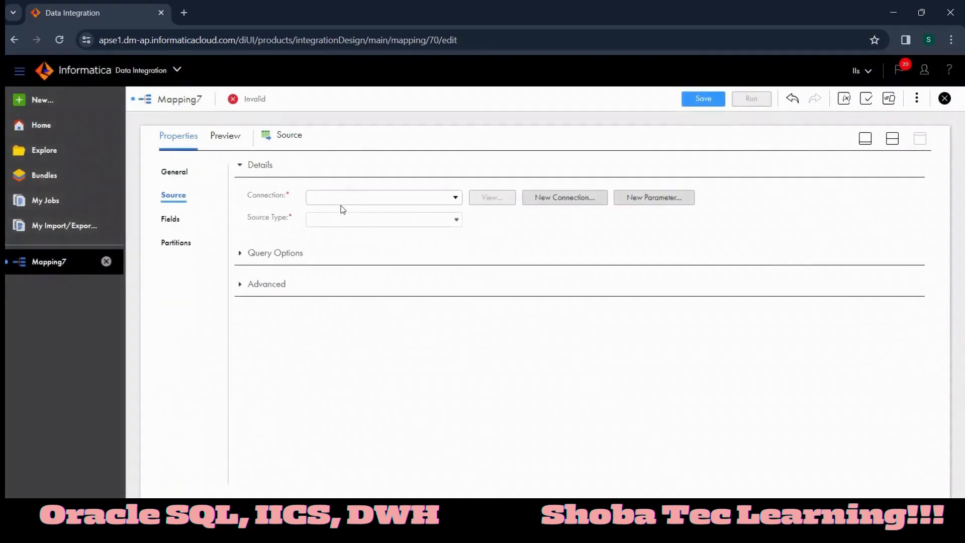
left_click(343, 202)
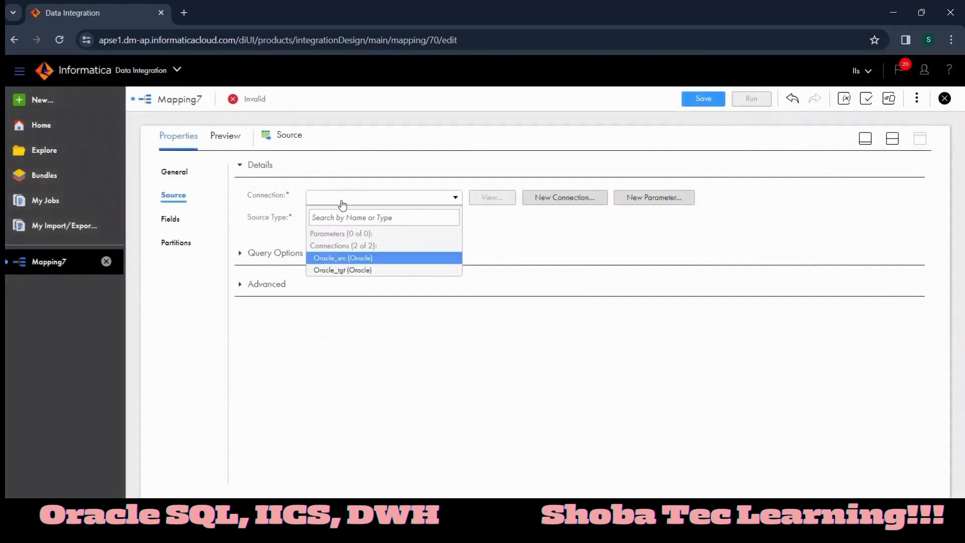
left_click(359, 258)
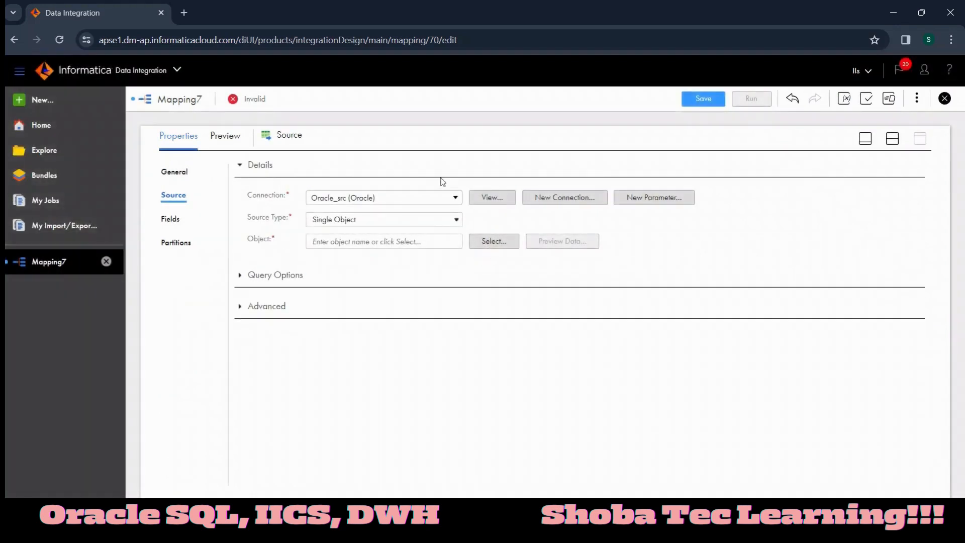
Search the source objects for "employee", choose the EMPLOYEES1 table, and expand the source's query options.
left_click(497, 241)
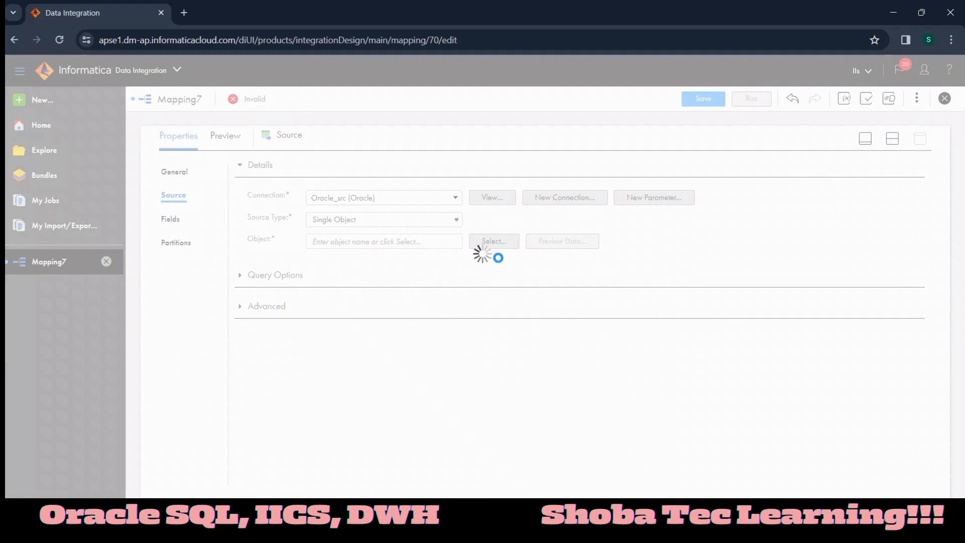
type("emplo")
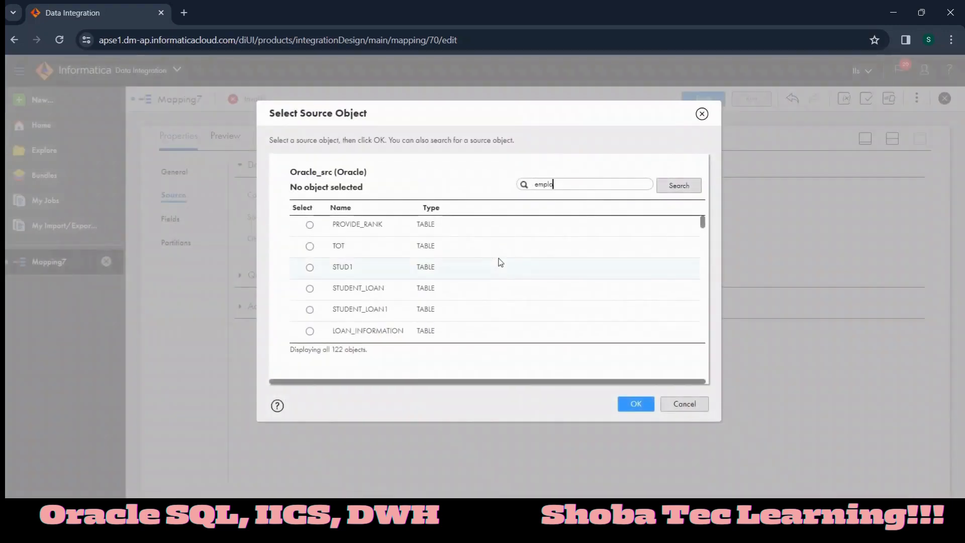
type("yee")
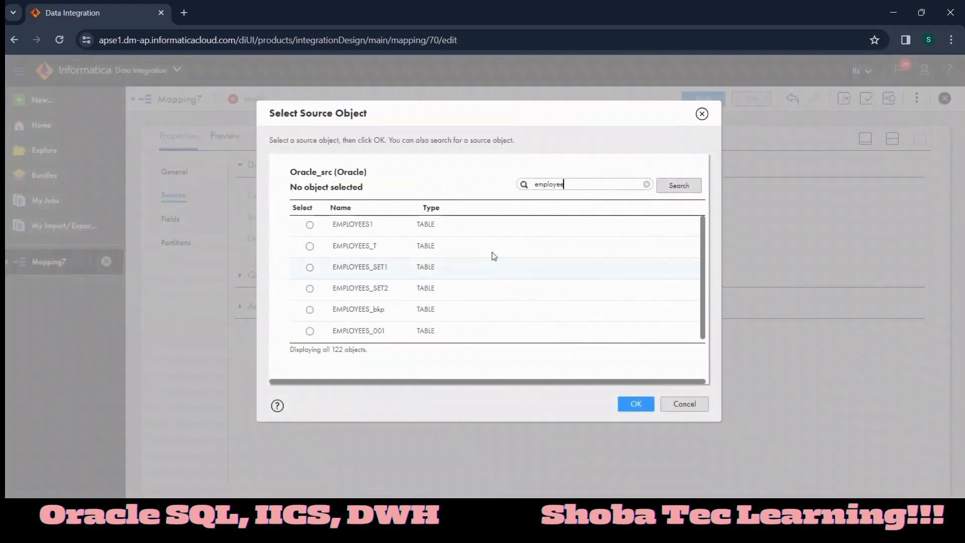
left_click(470, 236)
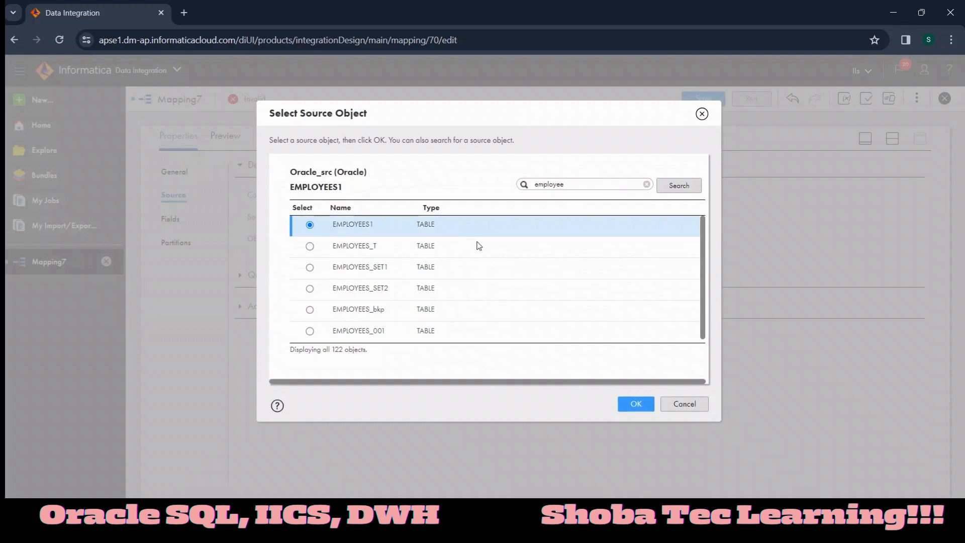
left_click(631, 403)
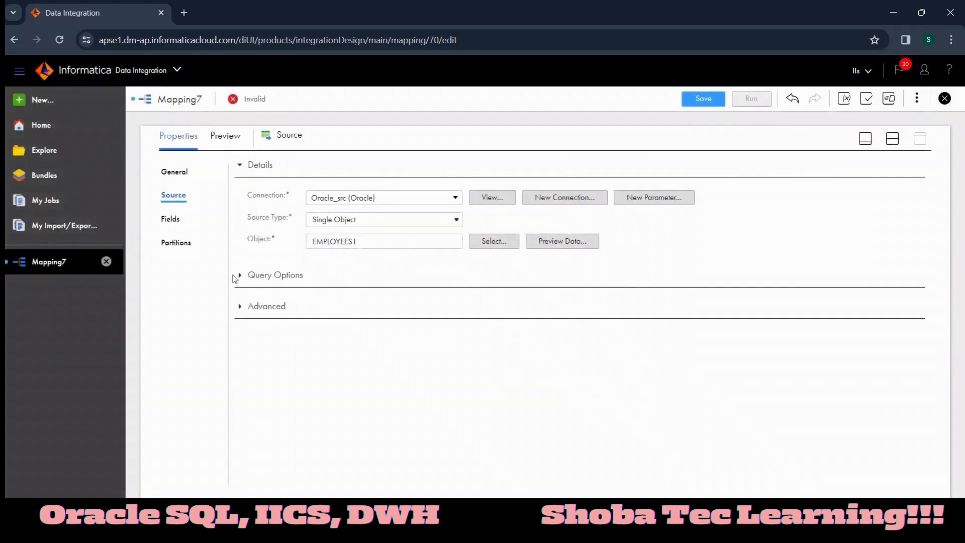
left_click(245, 278)
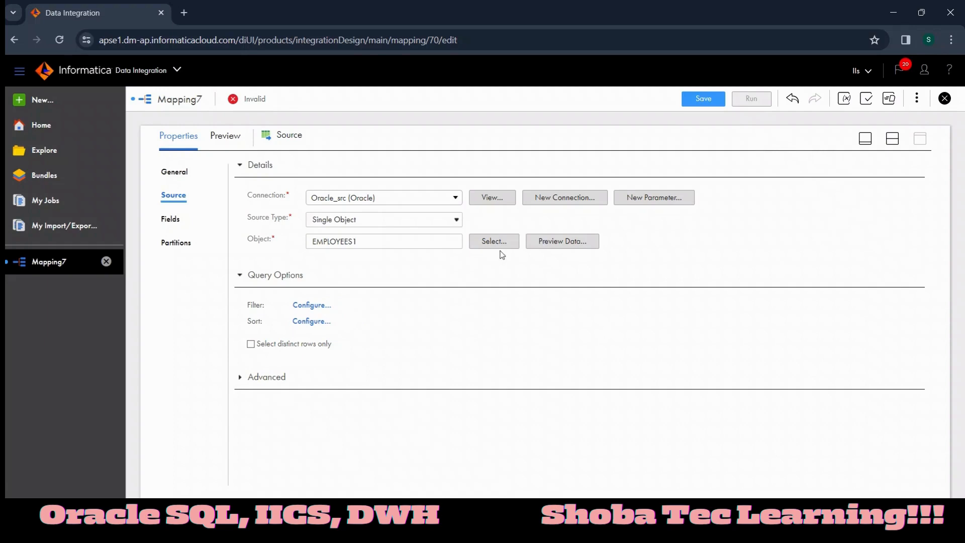
Insert a Sorter transformation on the link between Source and Target.
left_click(893, 138)
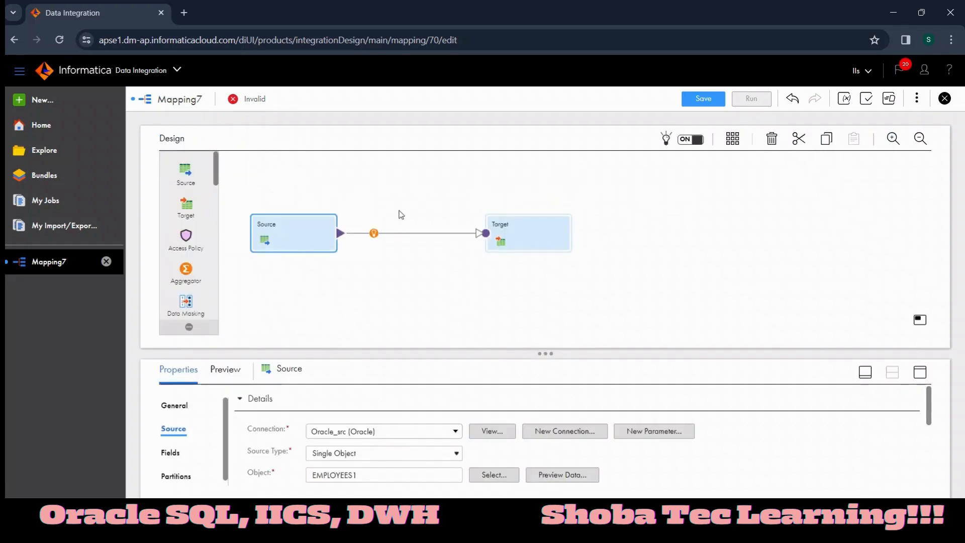
left_click(376, 233)
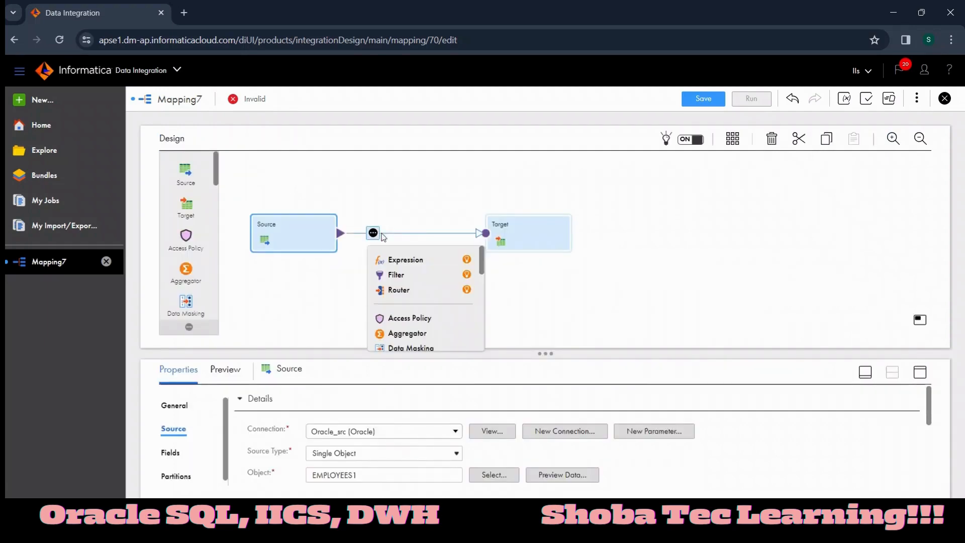
left_click_drag(481, 265, 481, 332)
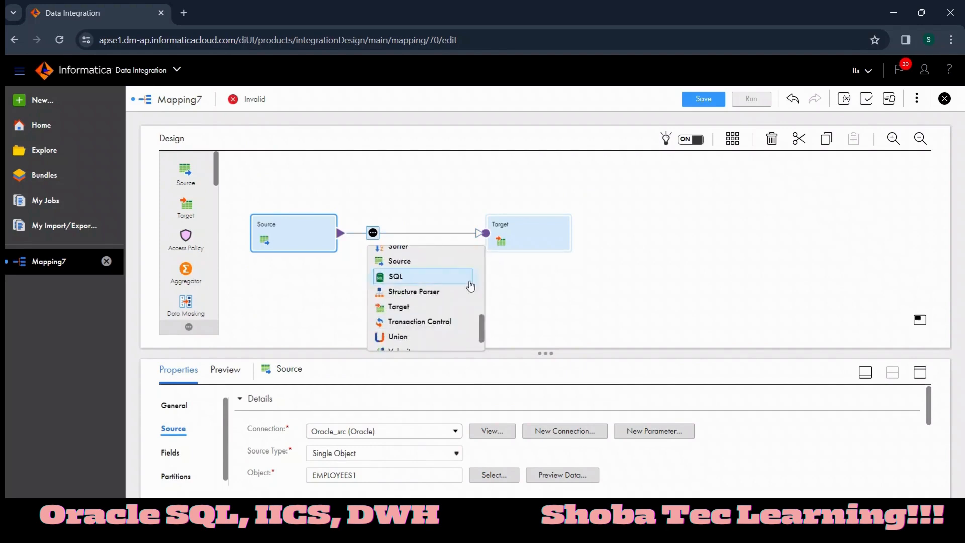
left_click(435, 251)
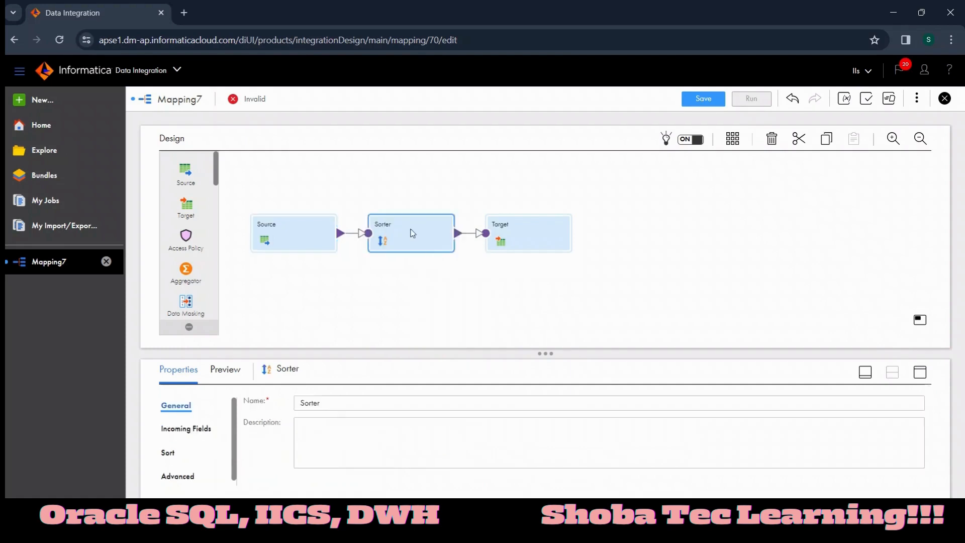
Review the Sorter's incoming fields and add a sort condition on SALARY in Descending order.
left_click(920, 372)
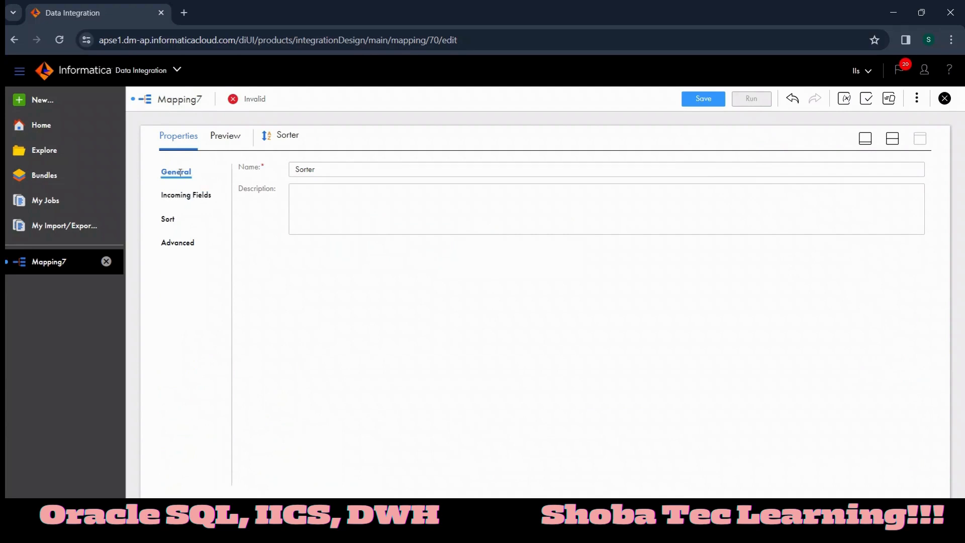
left_click_drag(198, 181, 320, 181)
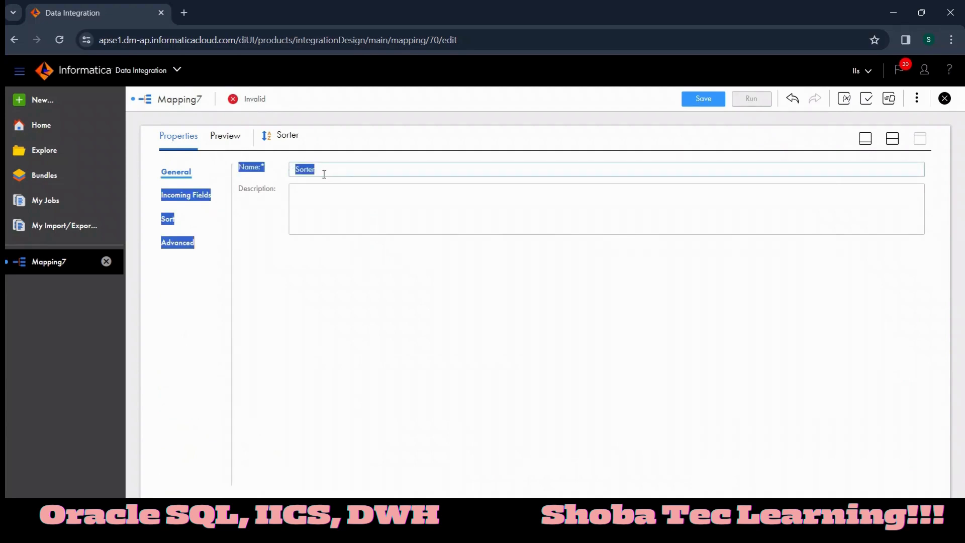
left_click(213, 200)
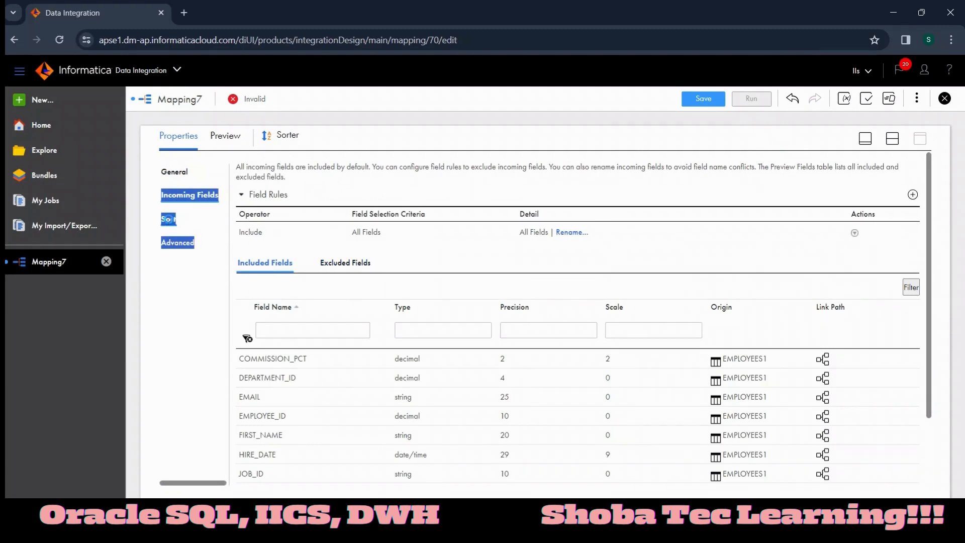
left_click(168, 219)
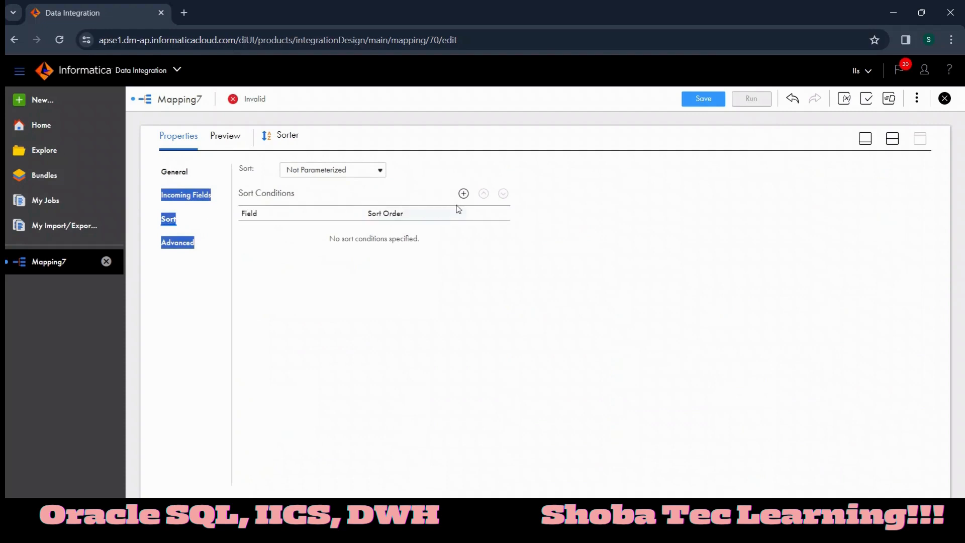
left_click(463, 194)
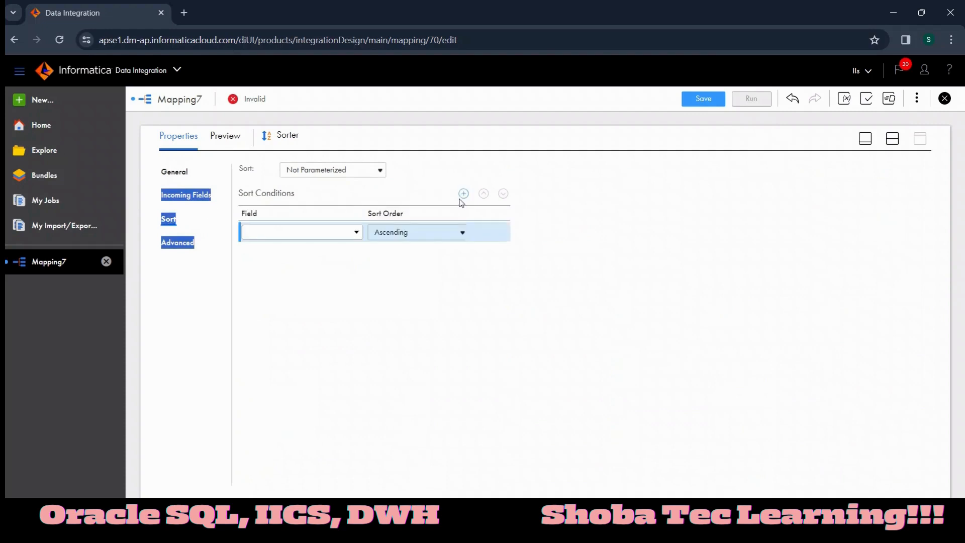
left_click(345, 233)
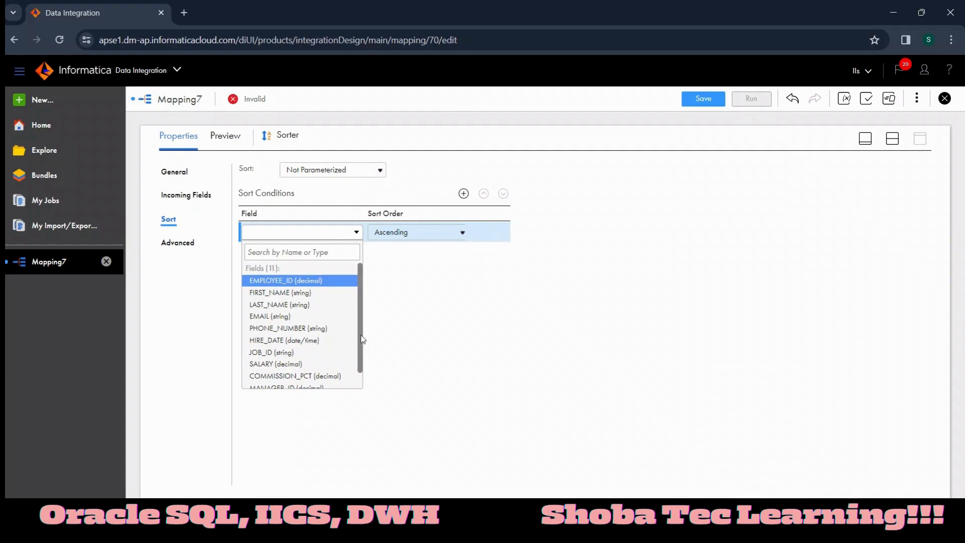
left_click(335, 365)
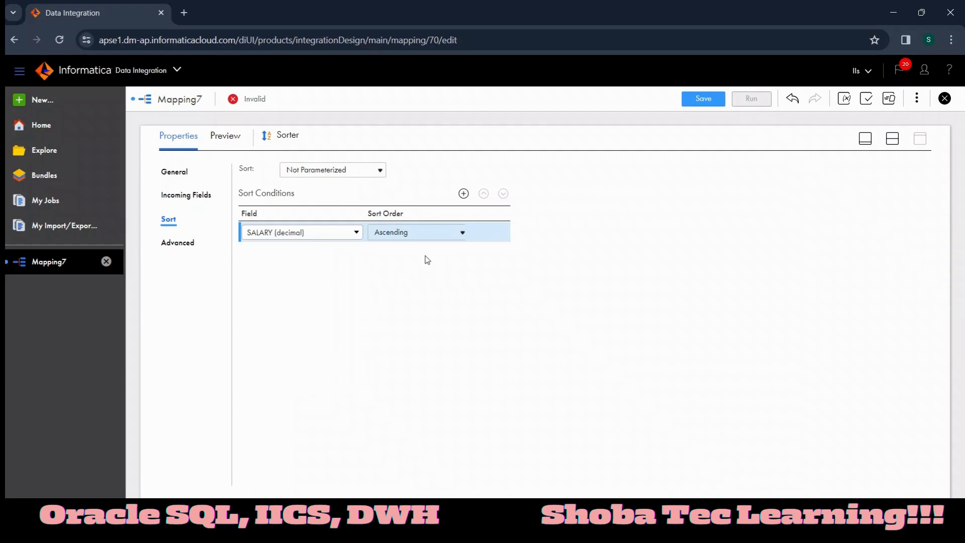
left_click(426, 235)
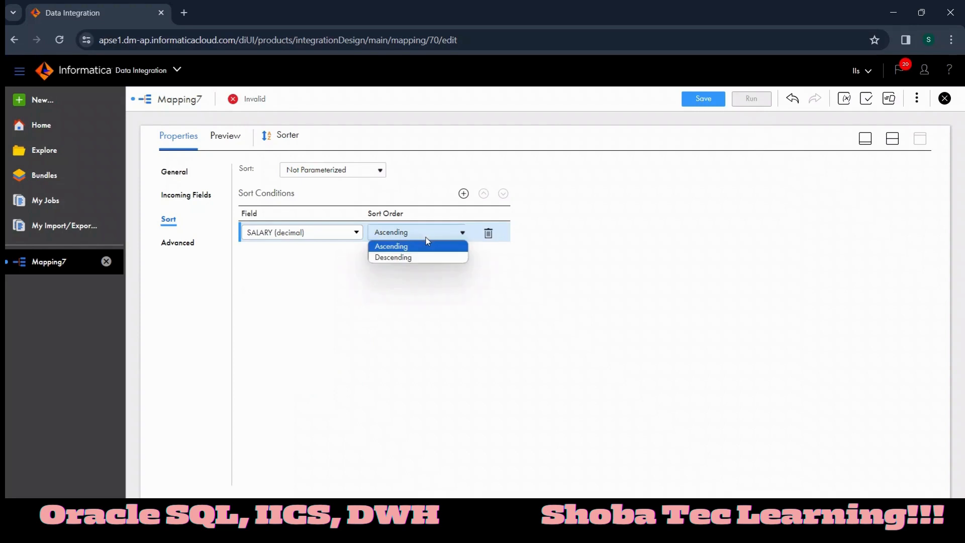
left_click(421, 260)
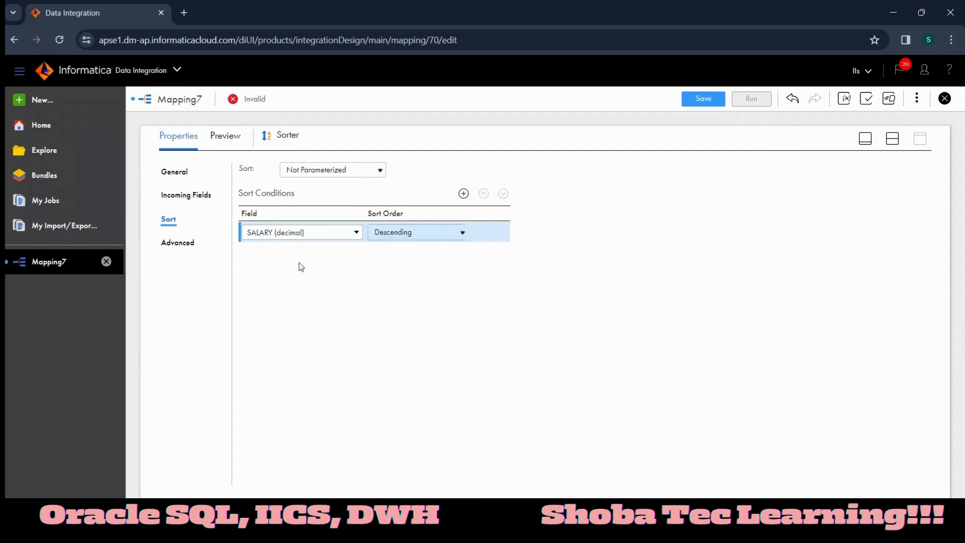
In the Sorter's advanced properties, switch Case Sensitive off and back on, and toggle Null Treated Low.
left_click(195, 243)
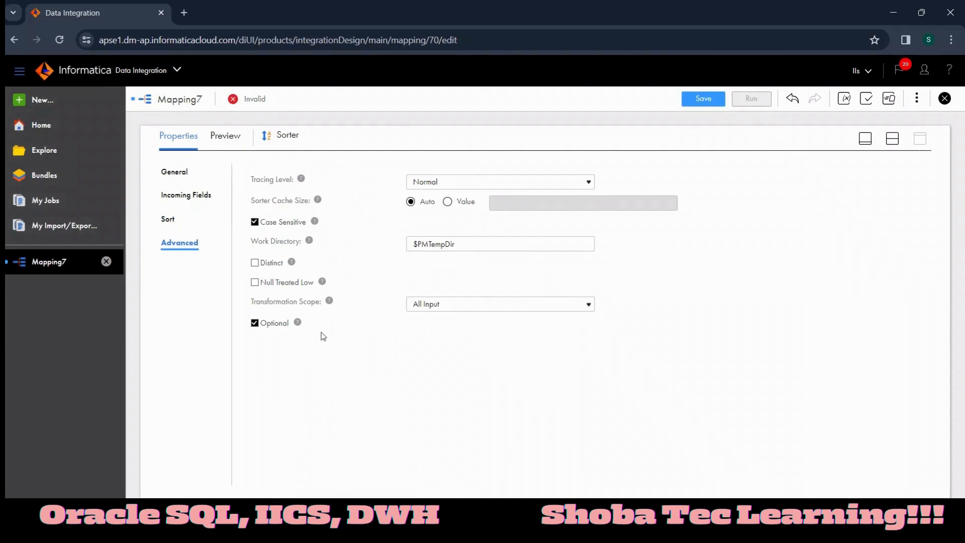
left_click(255, 223)
left_click(255, 223)
mouse_move(321, 291)
left_click(258, 284)
Set the Target transformation's connection to Oracle_tgt (Oracle).
left_click(891, 138)
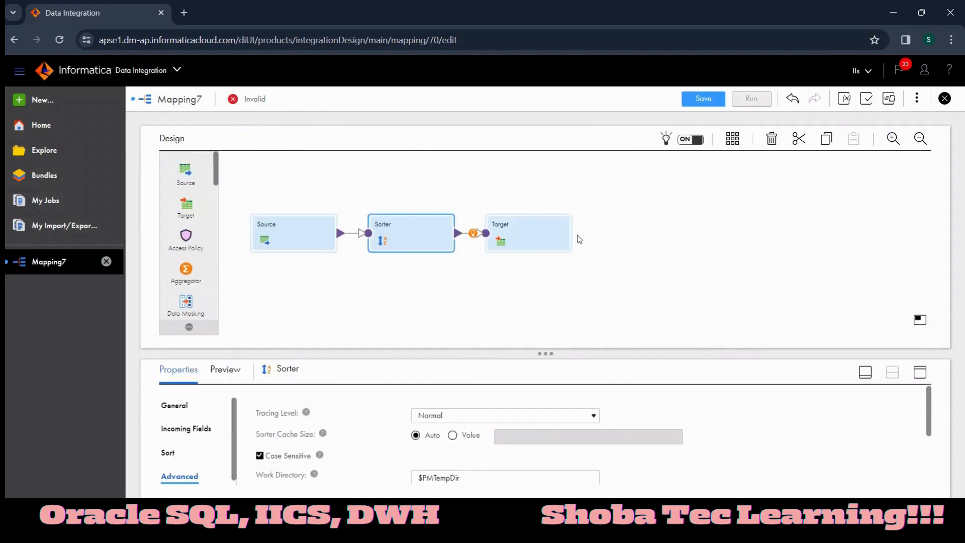
left_click(547, 235)
left_click(925, 368)
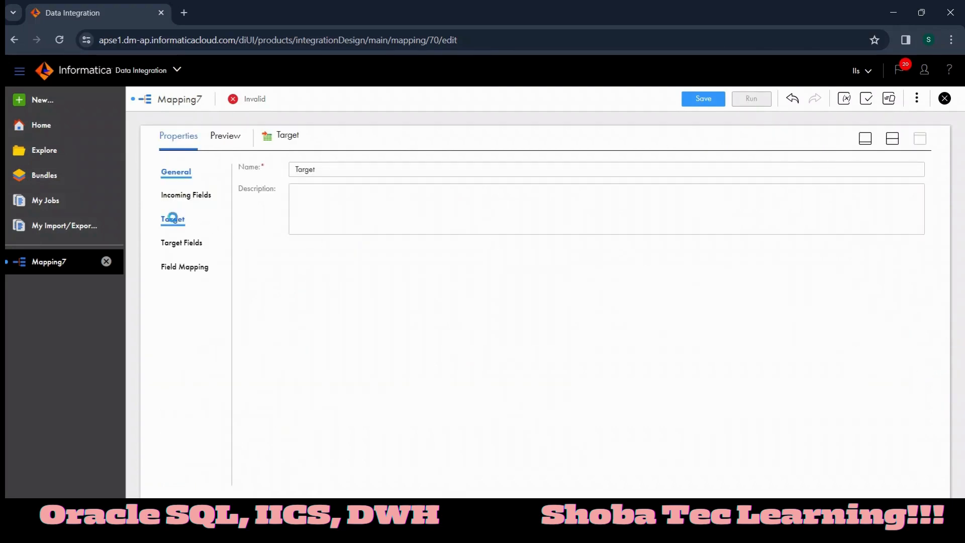
left_click(171, 219)
left_click(360, 199)
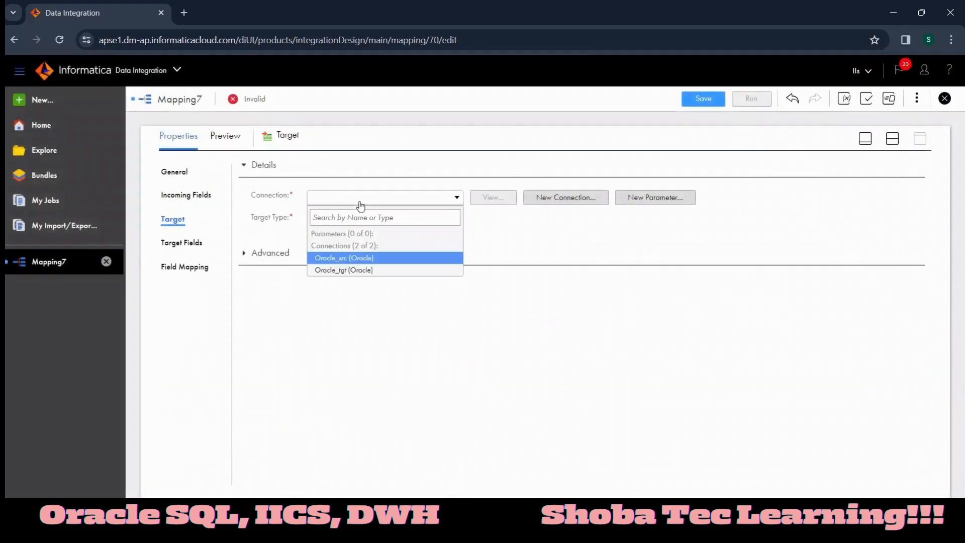
left_click(346, 270)
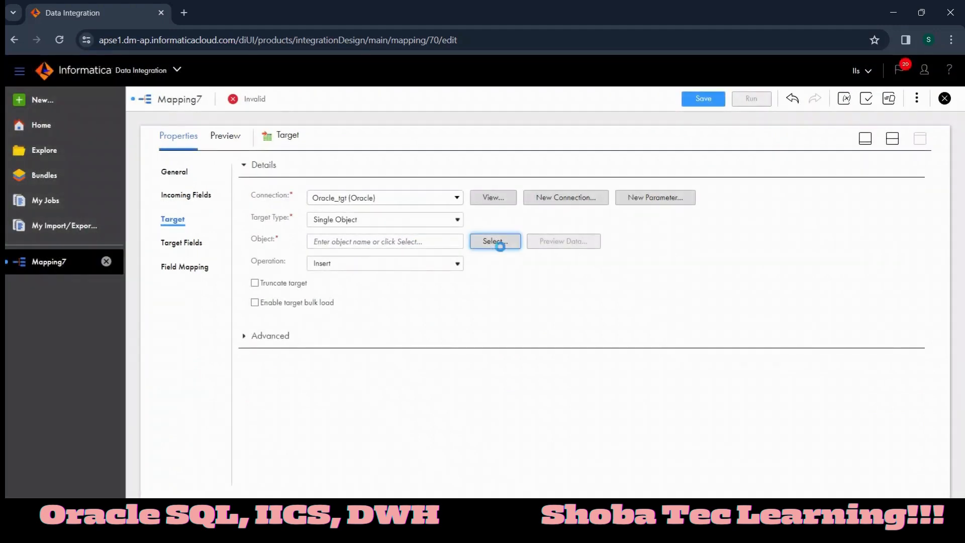
Define the target object as a new table created at runtime, named t_emp_sort.
left_click(500, 246)
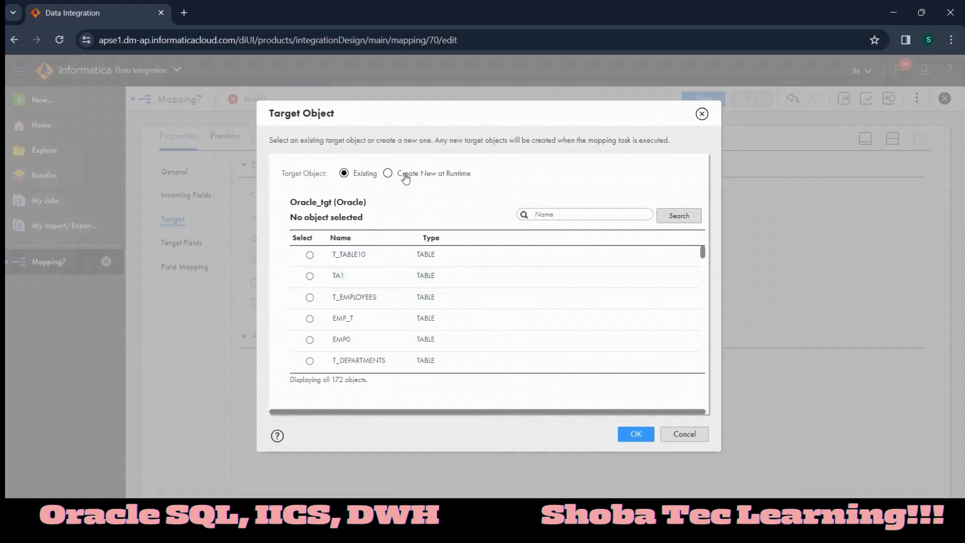
left_click(405, 175)
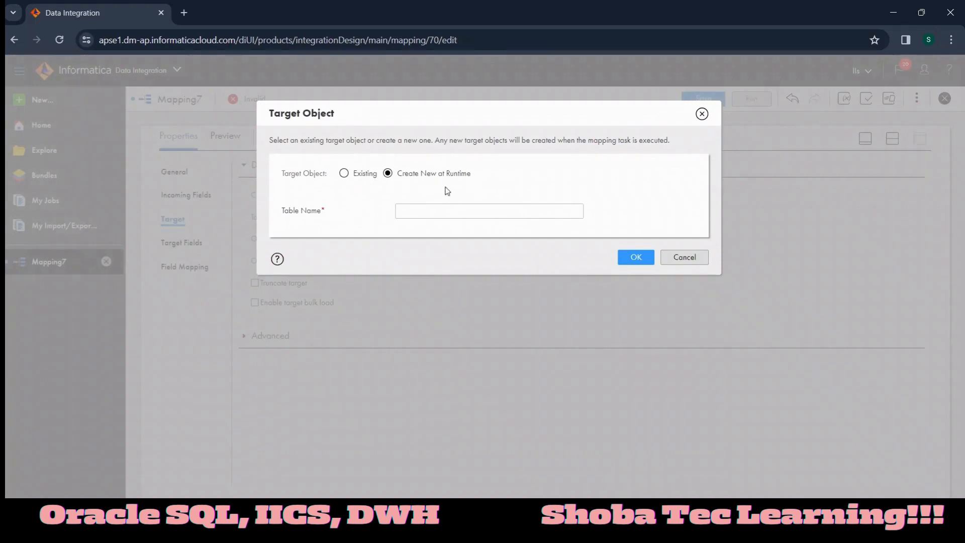
left_click(450, 207)
type("t_emp_sort")
left_click_drag(445, 213, 400, 215)
left_click(637, 260)
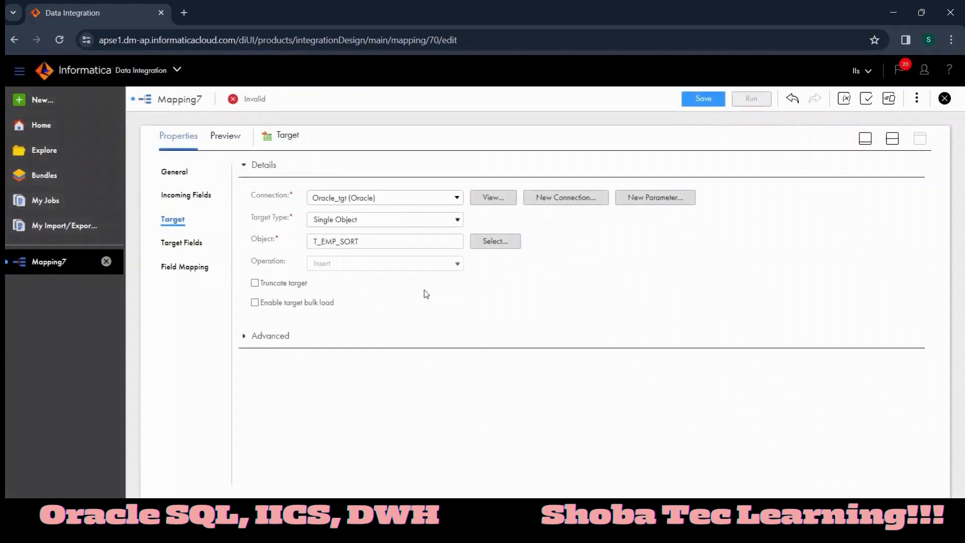
Review the Target transformation's target fields and its field mapping.
left_click(173, 245)
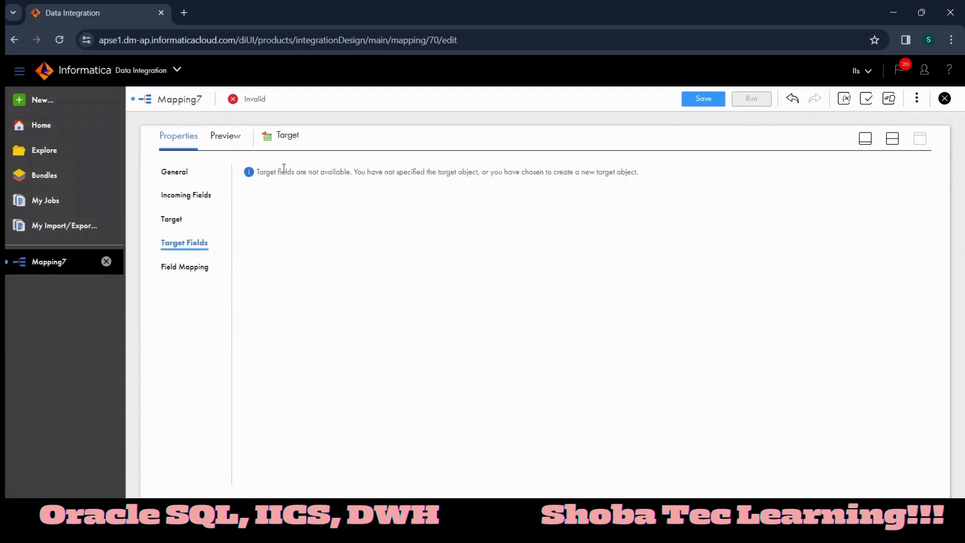
left_click_drag(284, 168, 555, 185)
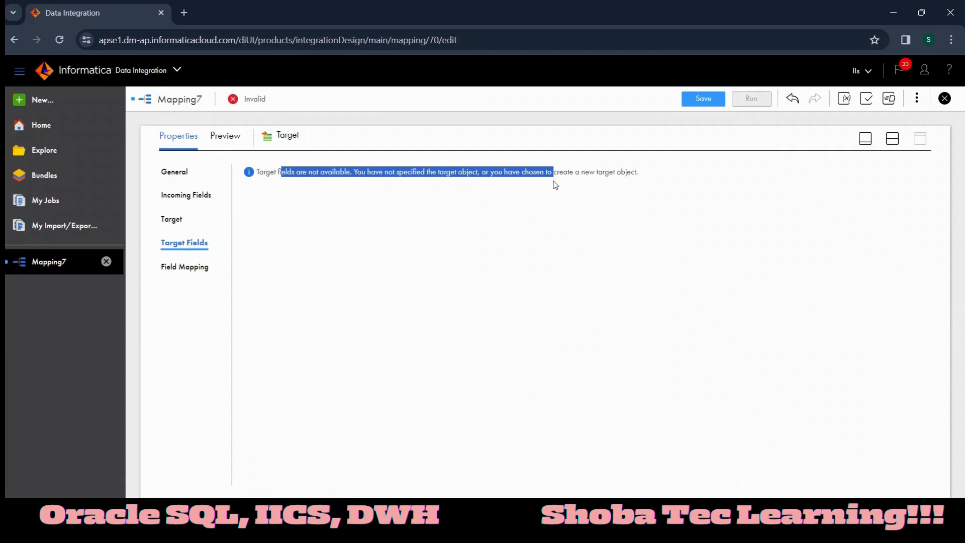
left_click(200, 278)
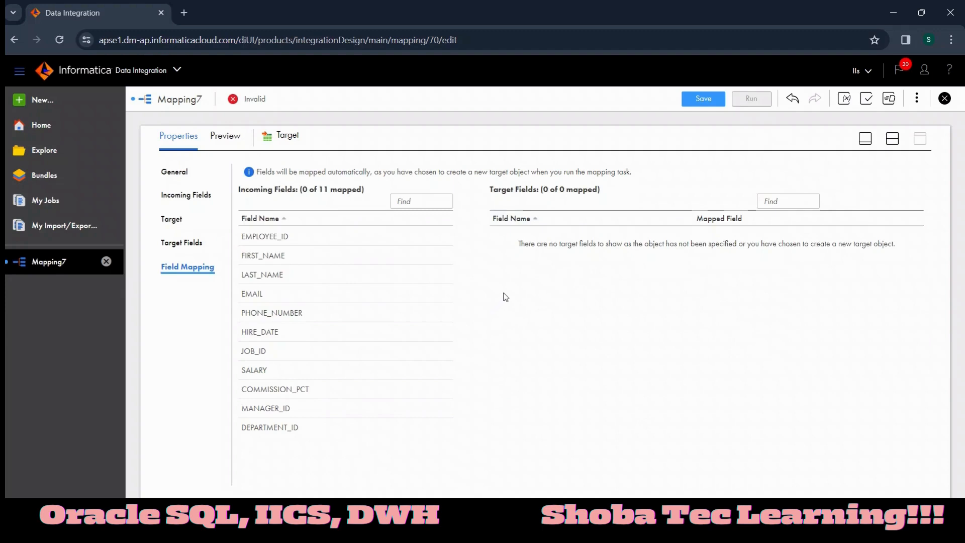
left_click_drag(567, 245, 778, 253)
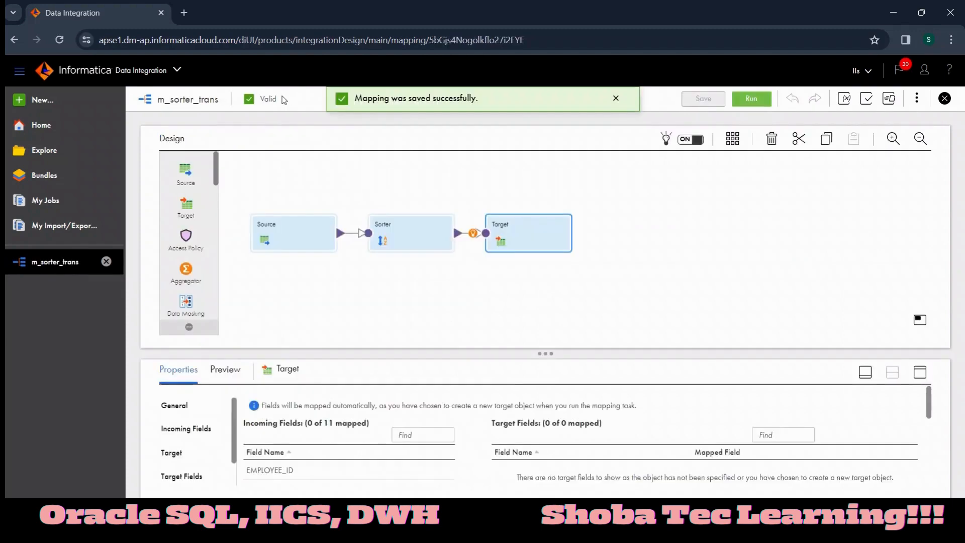
Check the validity status of the m_sorter_trans mapping and run the mapping.
left_click_drag(277, 99, 252, 103)
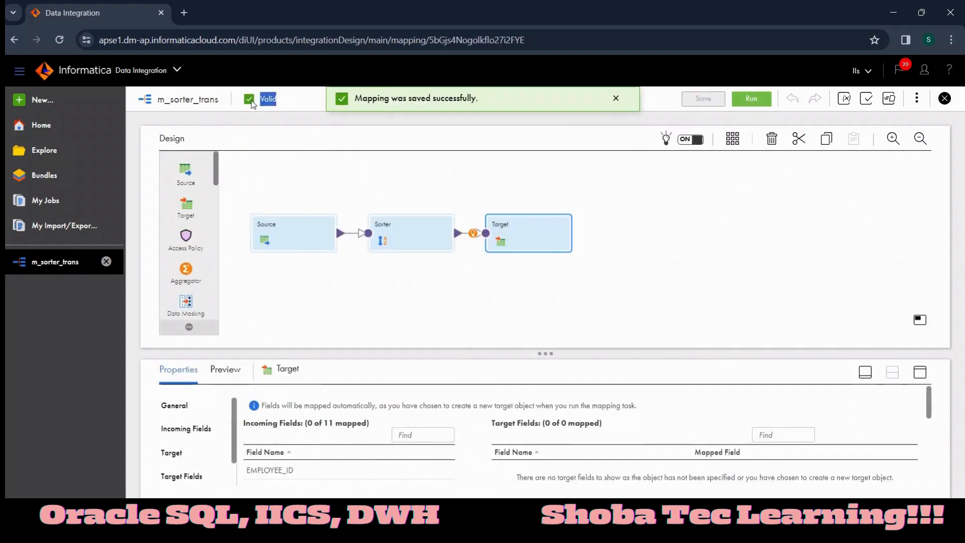
left_click(750, 98)
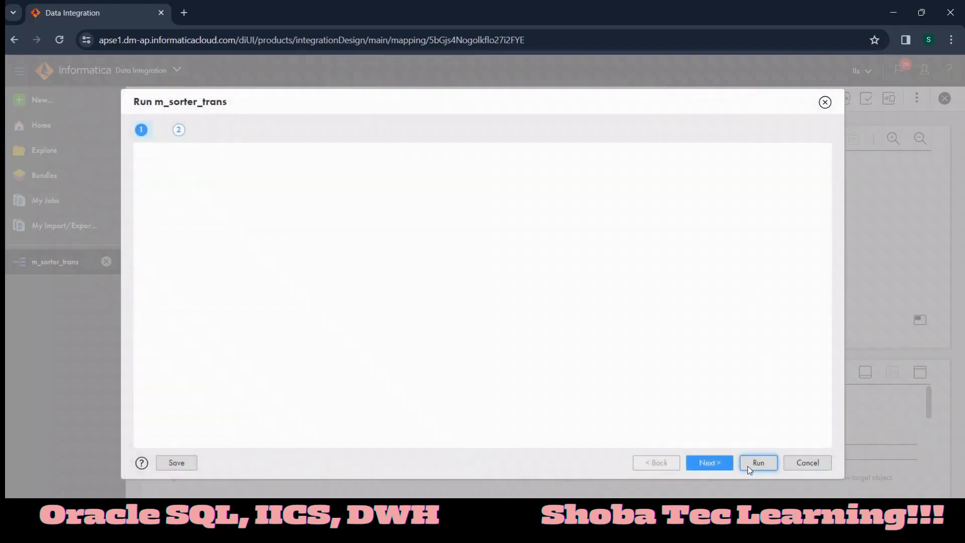
left_click(747, 466)
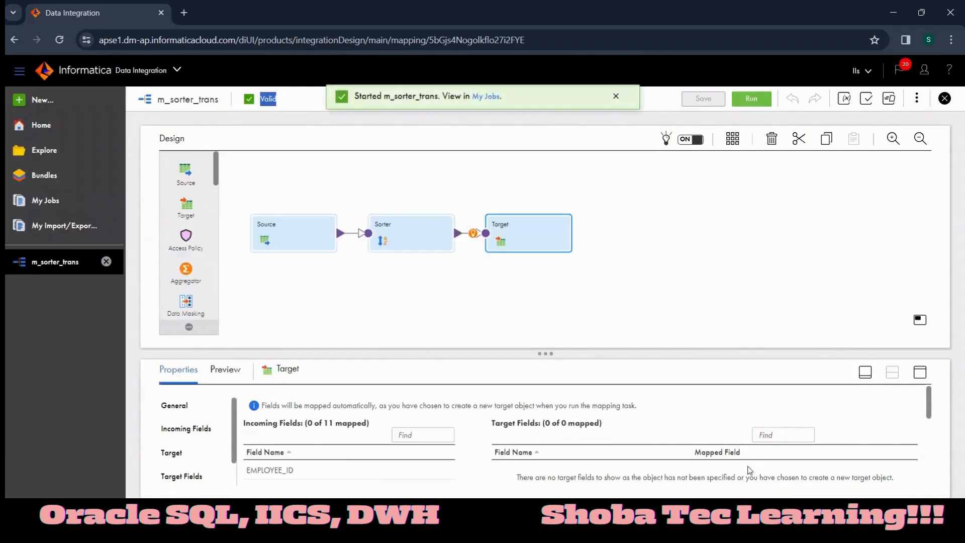
Open the job list from the start notification and refresh it until the m_sorter_trans job finishes.
left_click(483, 100)
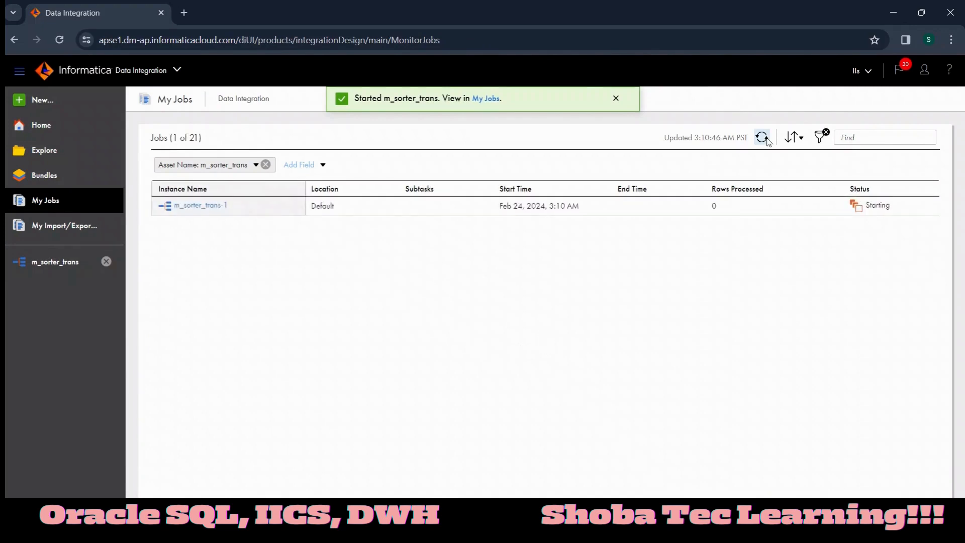
left_click(768, 141)
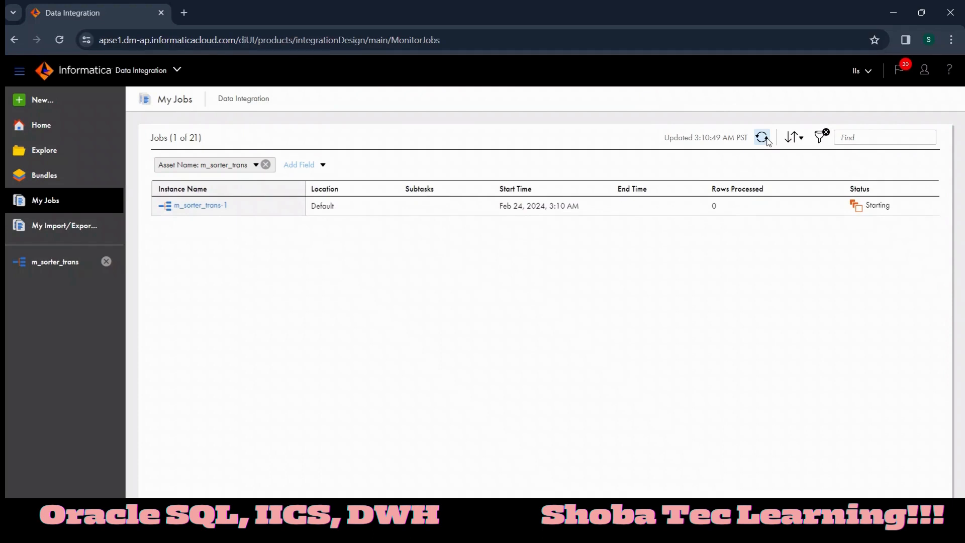
left_click(768, 140)
left_click(767, 141)
left_click(762, 137)
left_click(762, 137)
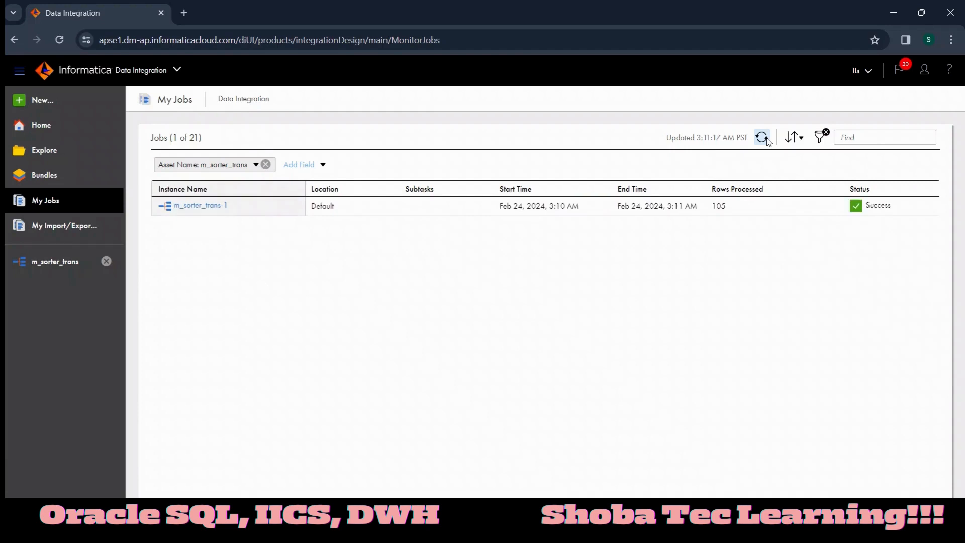
left_click(762, 137)
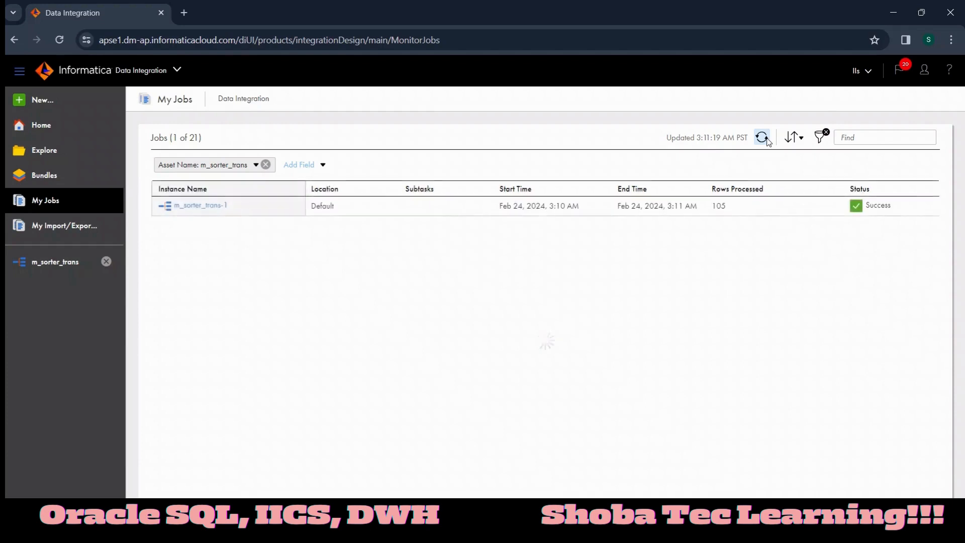
Open the finished m_sorter_trans job's details and examine the source and target success rows and the target table name.
left_click(218, 206)
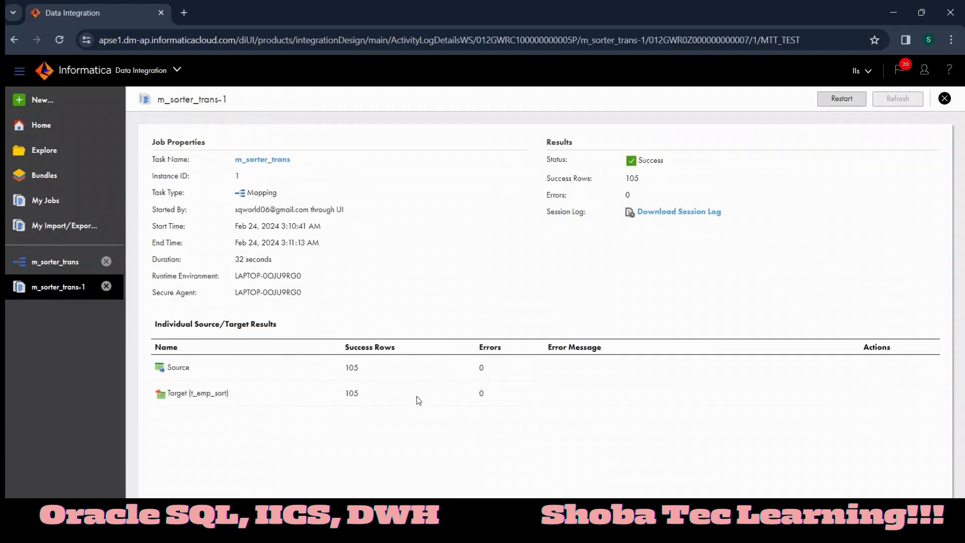
double_click(352, 369)
left_click(372, 400)
left_click_drag(228, 393, 189, 393)
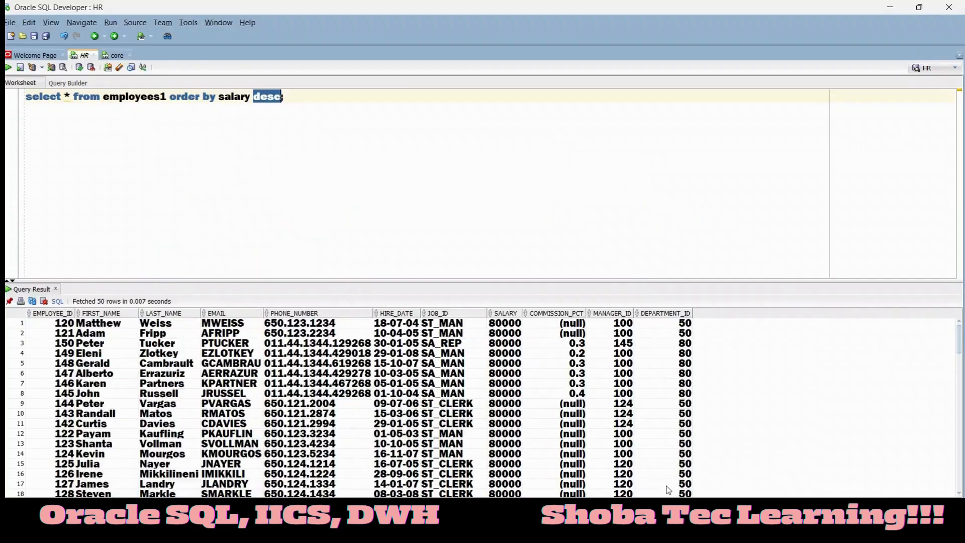
In Oracle SQL Developer's core worksheet, run "select * from t_emp_sort;" and inspect the SALARY column of the result.
left_click(114, 56)
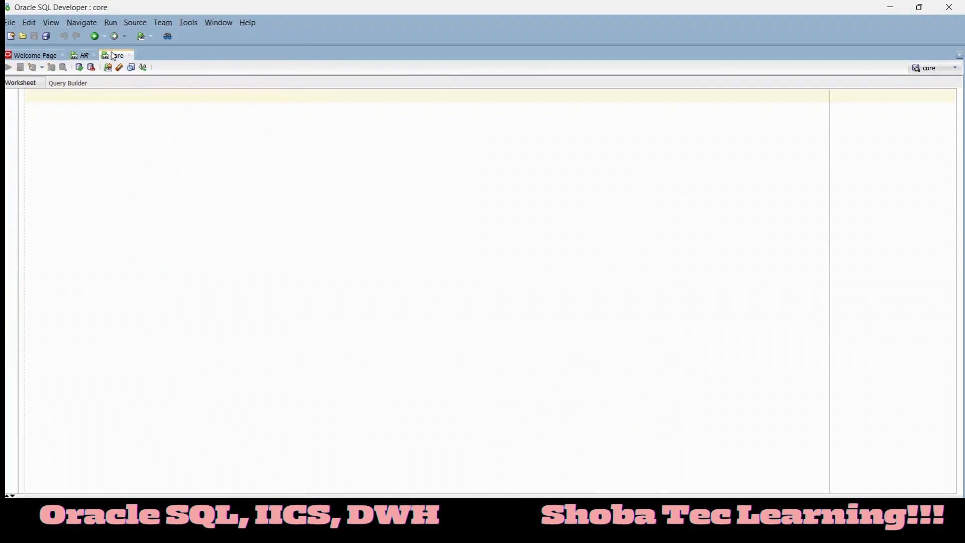
type("select")
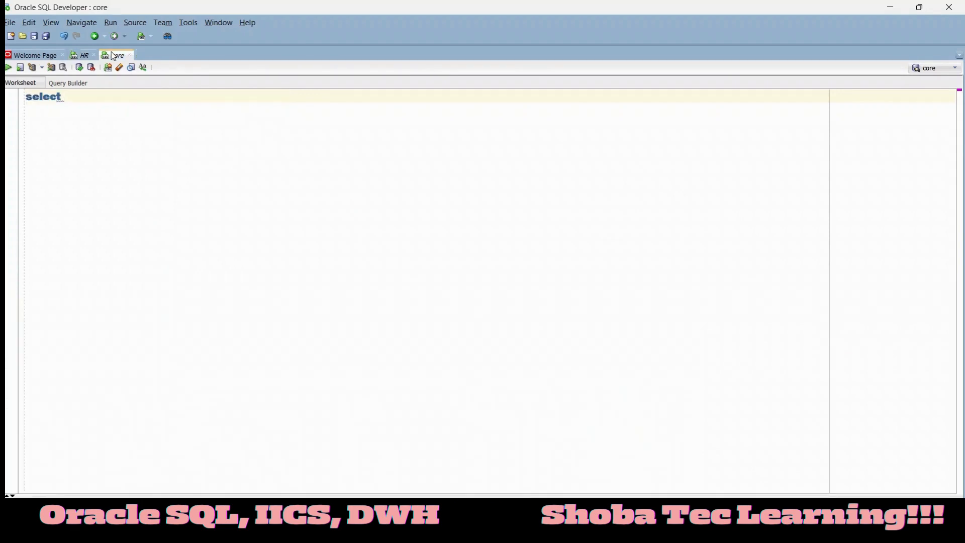
type(" * from")
type("t_emp_sort;")
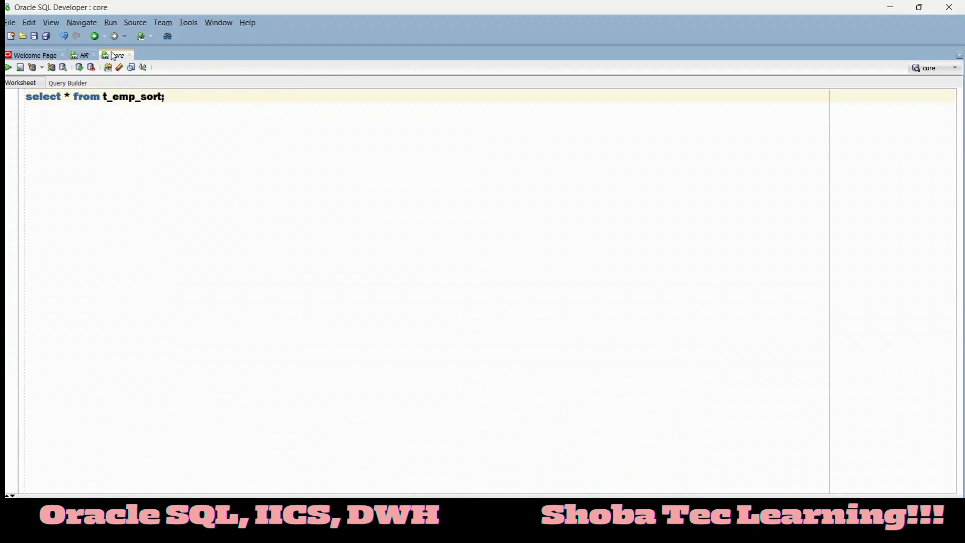
key("ctrl+a")
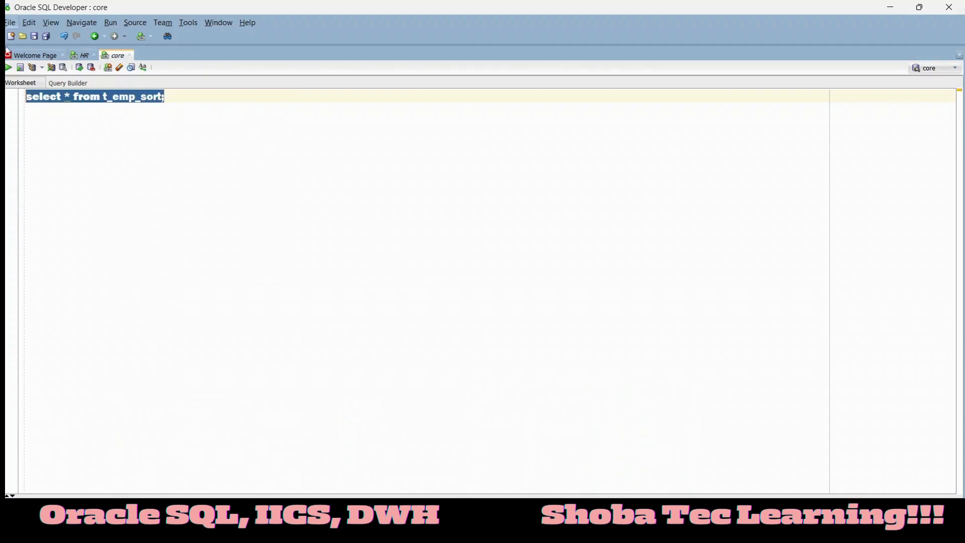
left_click(9, 67)
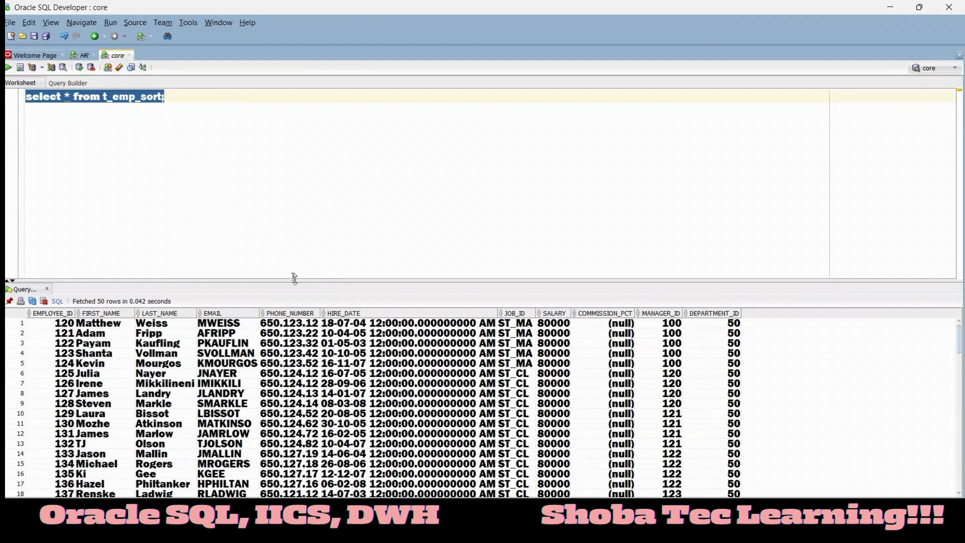
left_click(559, 327)
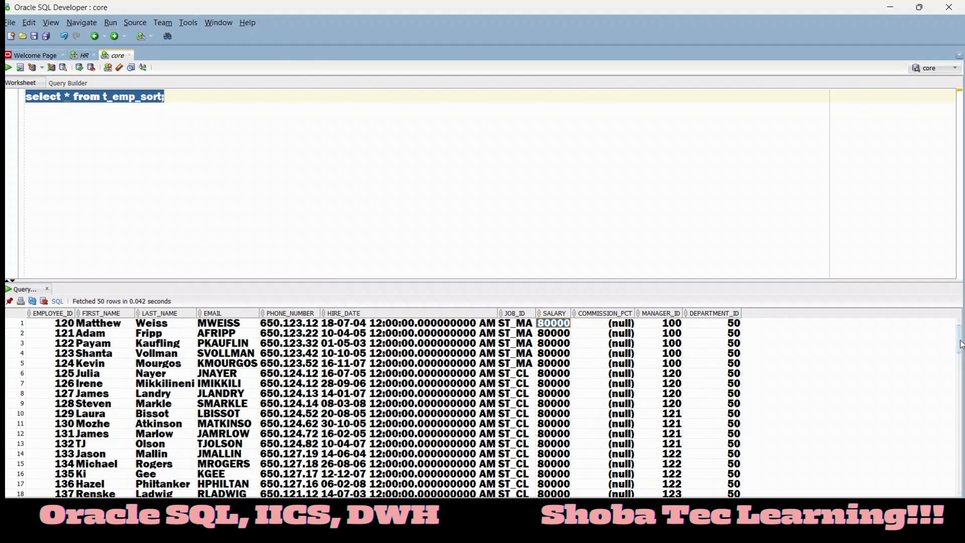
mouse_move(961, 345)
left_mouse_down()
mouse_move(961, 394)
mouse_move(962, 347)
left_mouse_up()
Switch back to the m_sorter_trans mapping in Informatica, review the Sorter's sort condition and advanced properties, and toggle Null Treated Low off and on.
key("alt+Tab")
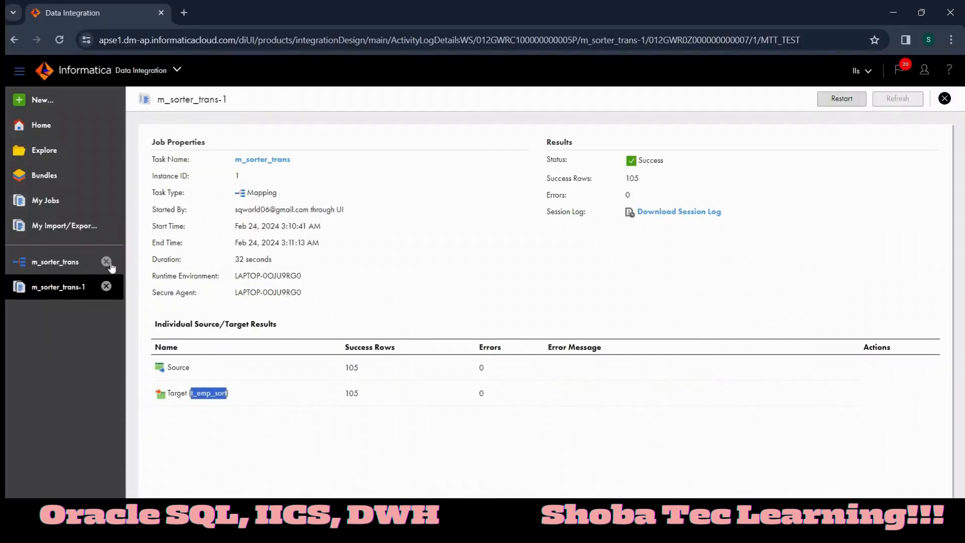
left_click(75, 265)
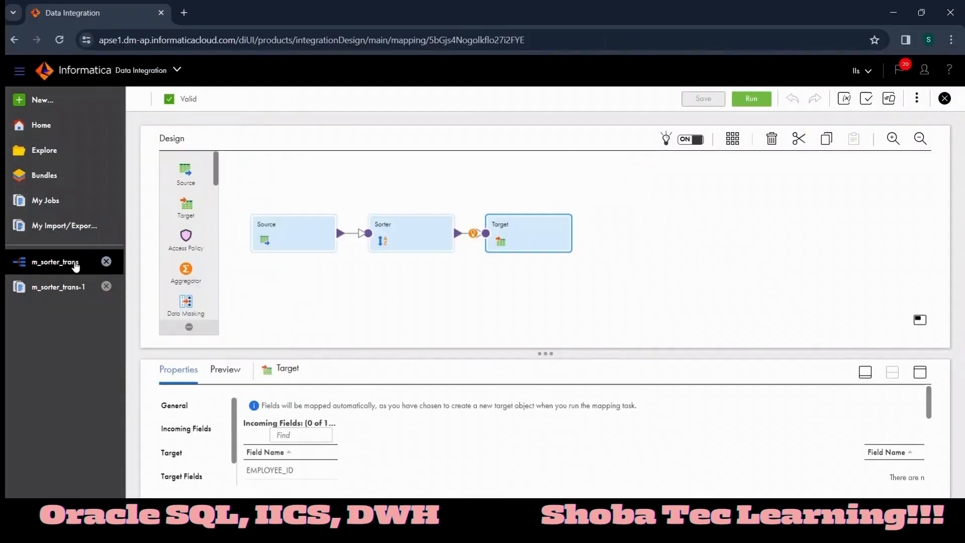
left_click(383, 231)
left_click(921, 374)
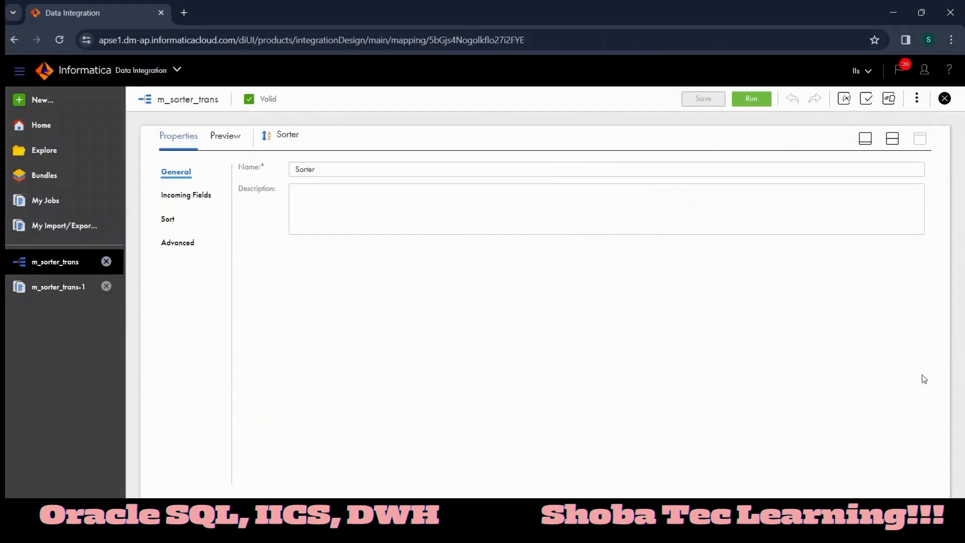
left_click(167, 220)
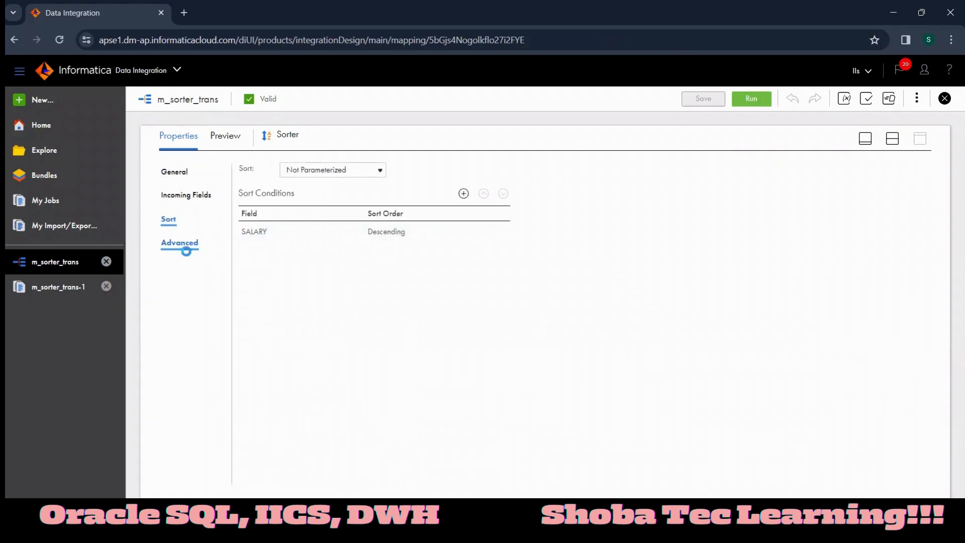
left_click(186, 247)
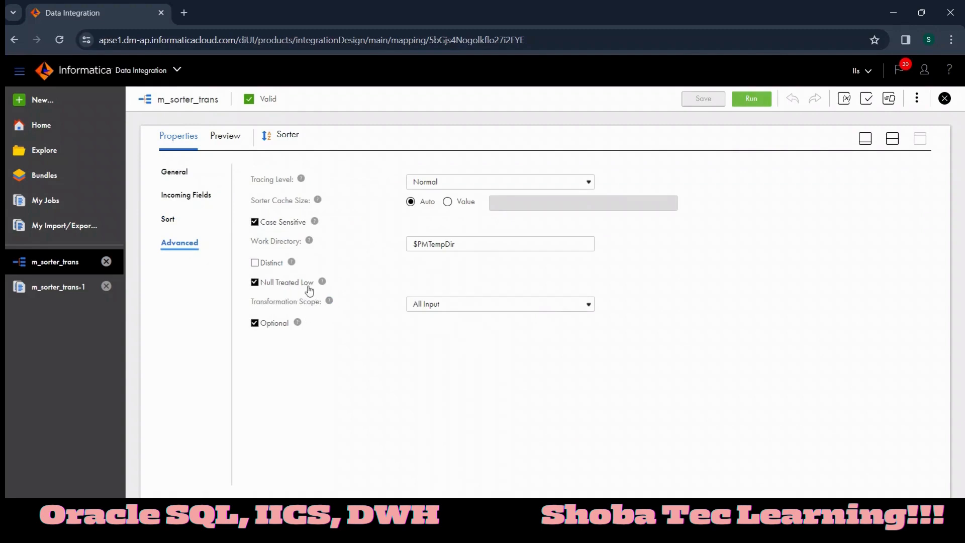
left_click(309, 288)
left_click(293, 285)
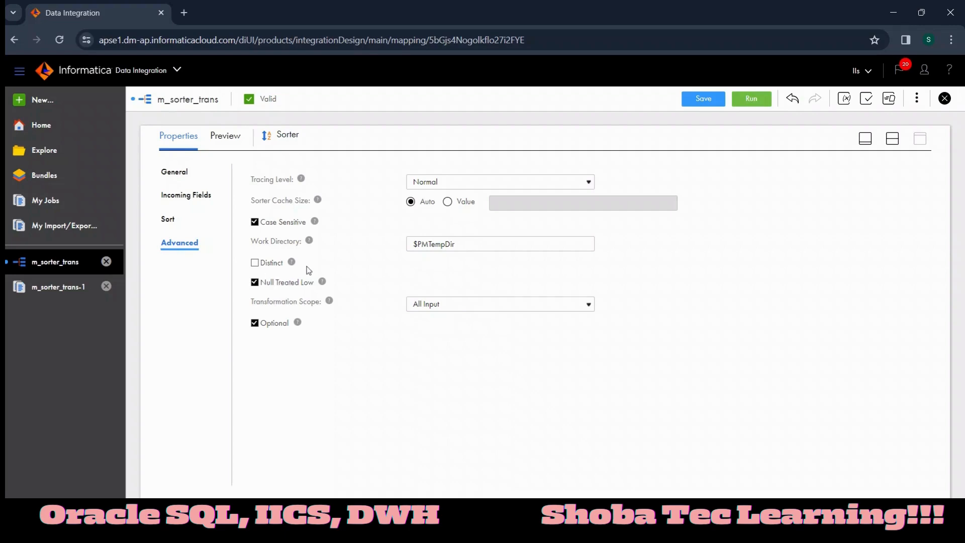
Return to the t_emp_sort query result in SQL Developer and examine how null COMMISSION_PCT values are ordered among the rows.
key("alt+Tab")
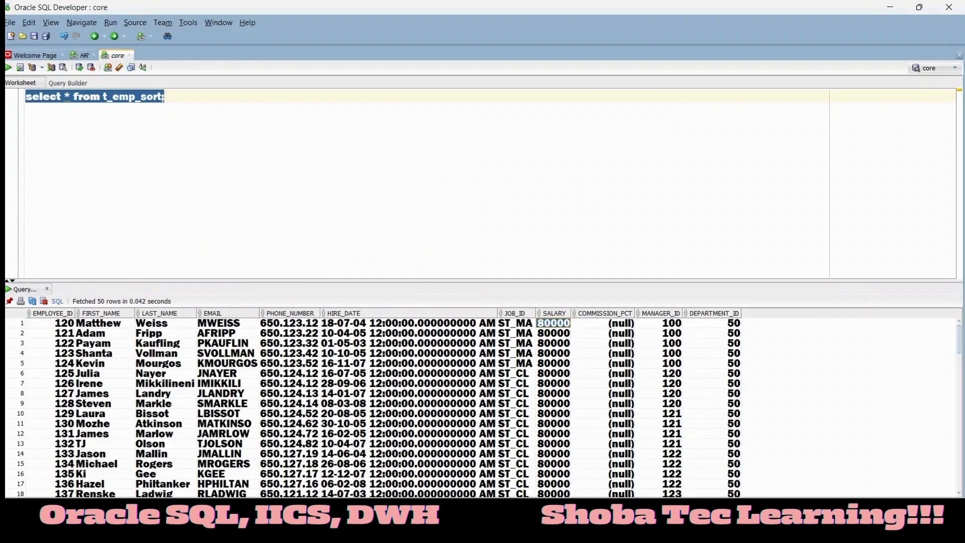
left_click(618, 325)
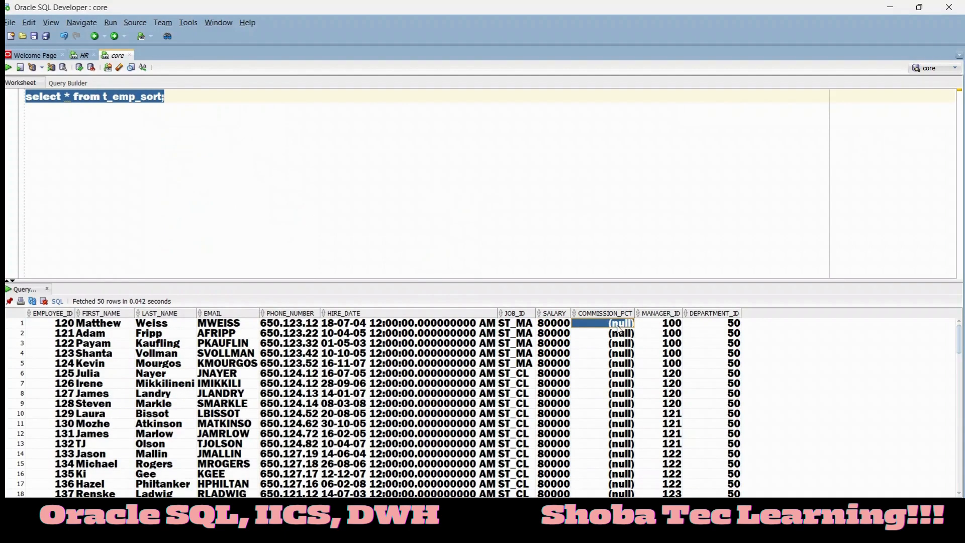
left_click_drag(619, 330, 638, 477)
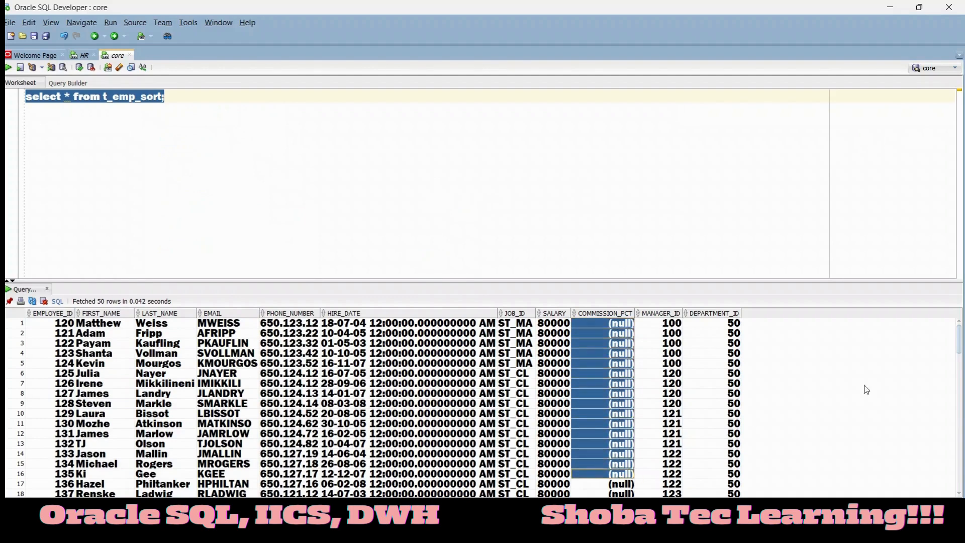
left_click_drag(961, 344, 957, 362)
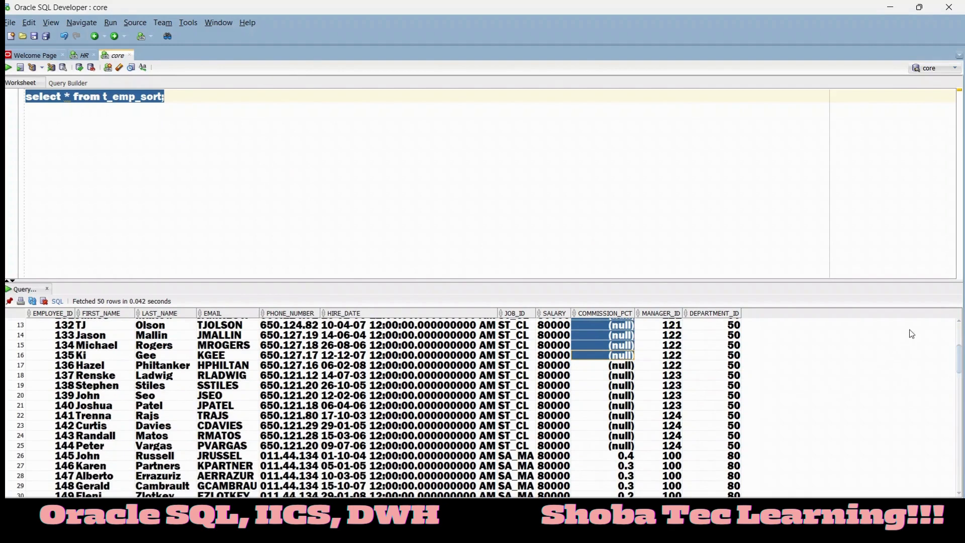
left_click_drag(959, 352, 960, 329)
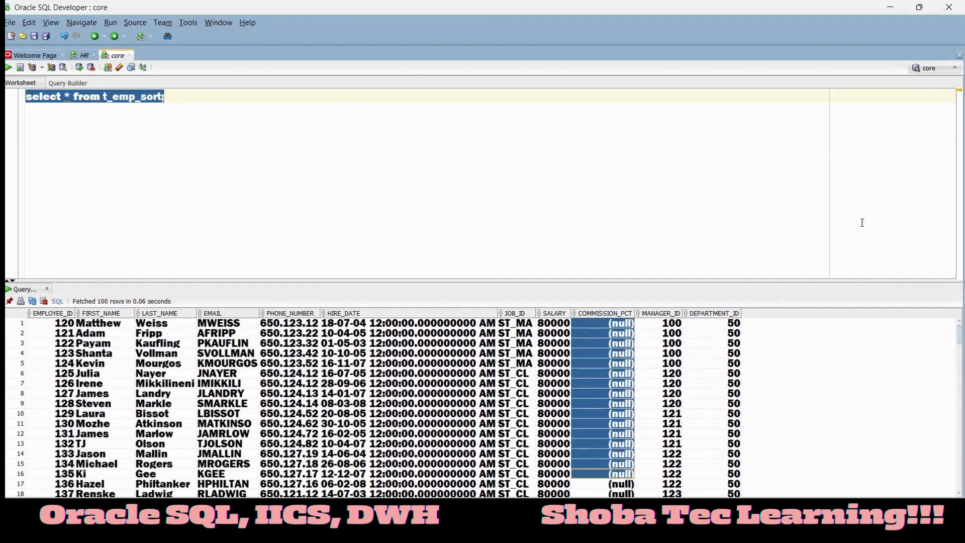
left_click_drag(640, 279, 641, 278)
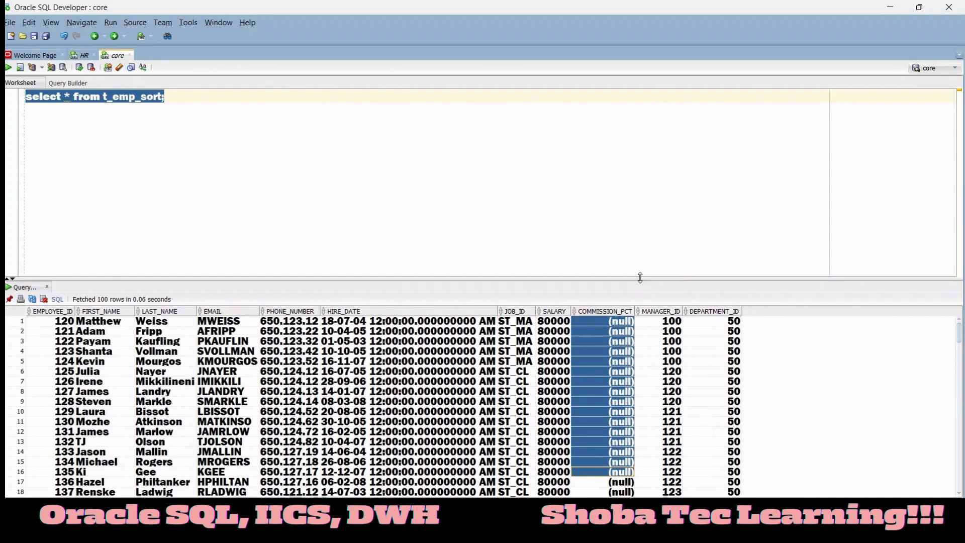